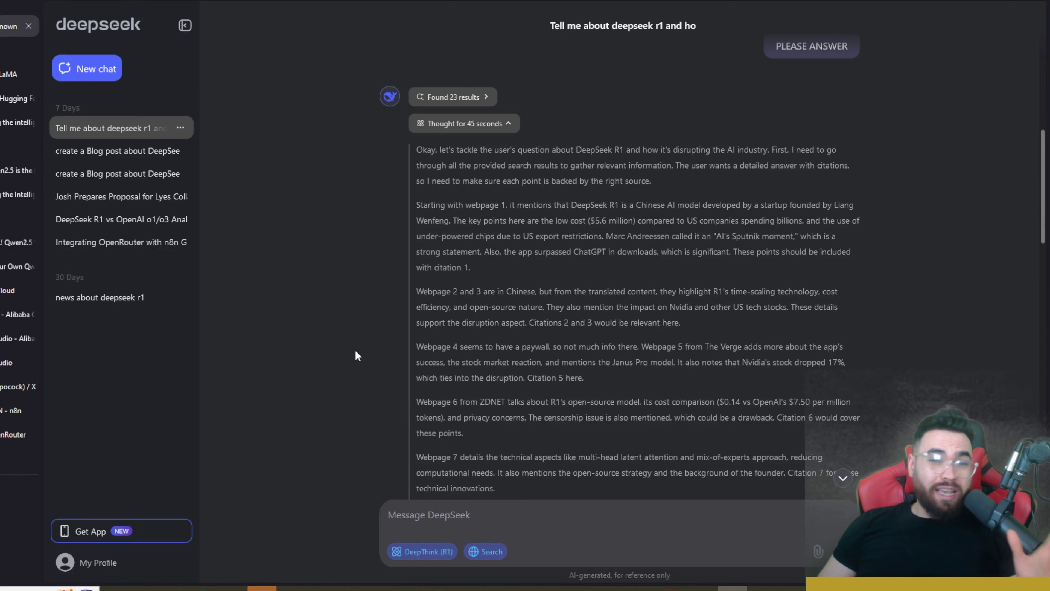
- Scroll through DeepSeek's R1 answer and its reasoning
scroll(357, 351, down, 15)
scroll(480, 291, down, 9)
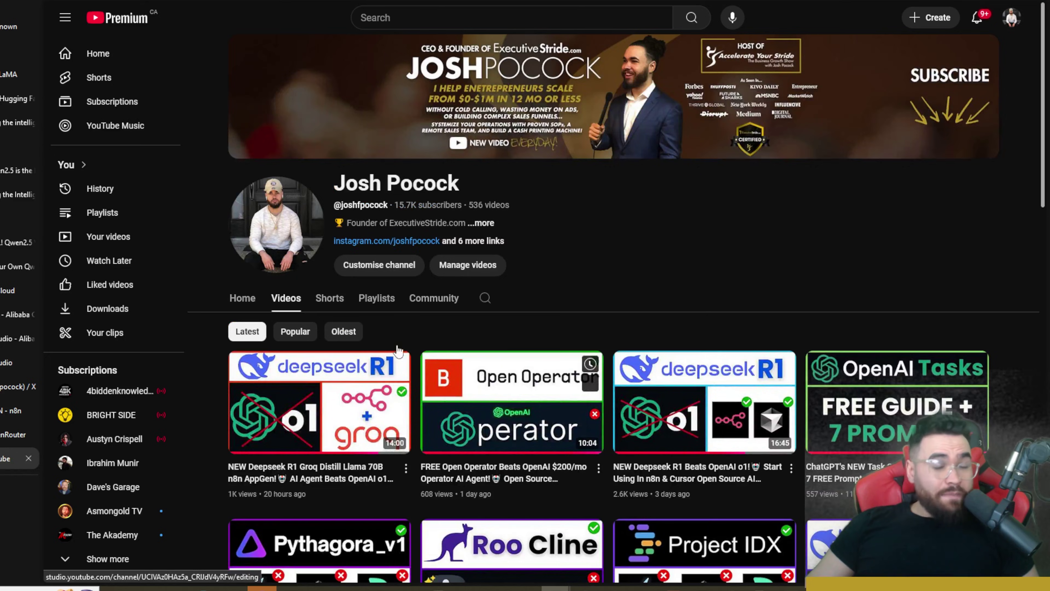
scroll(397, 350, down, 3)
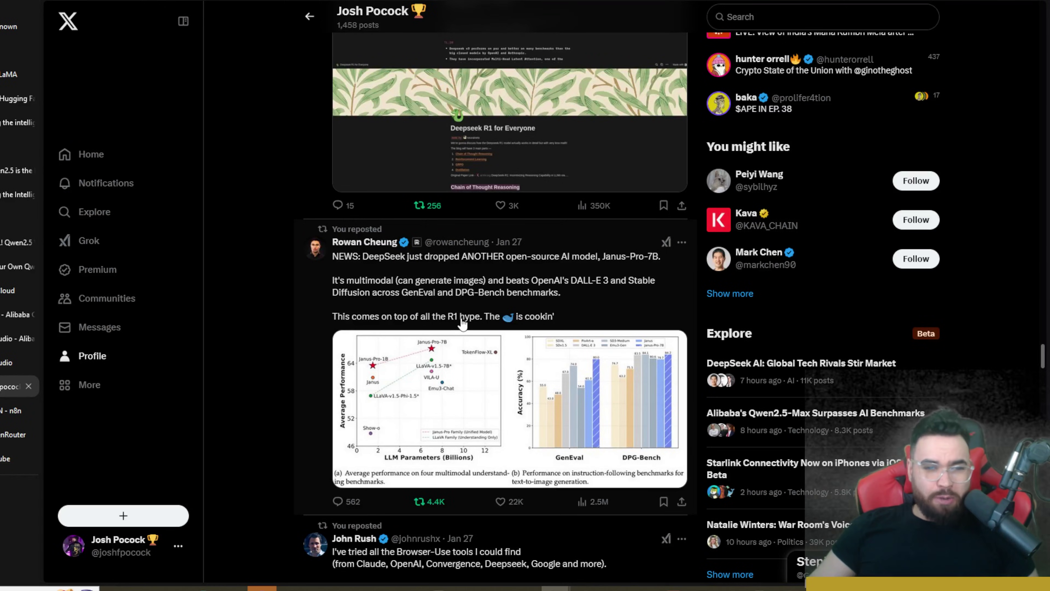
- Open and read the X post saying R1's 2x speed boost came from code it wrote
scroll(461, 325, up, 10)
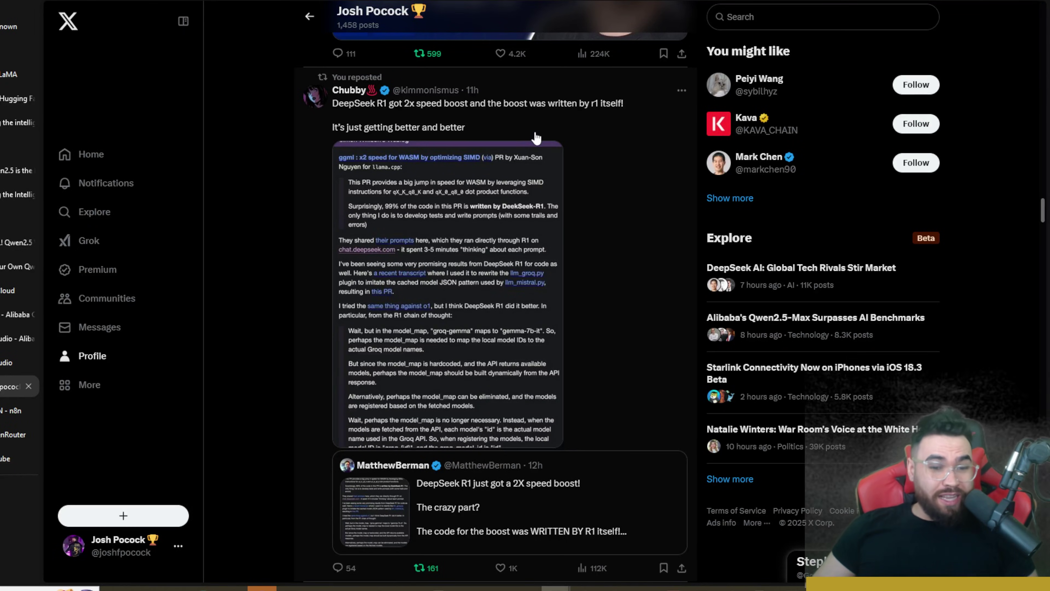
click(616, 516)
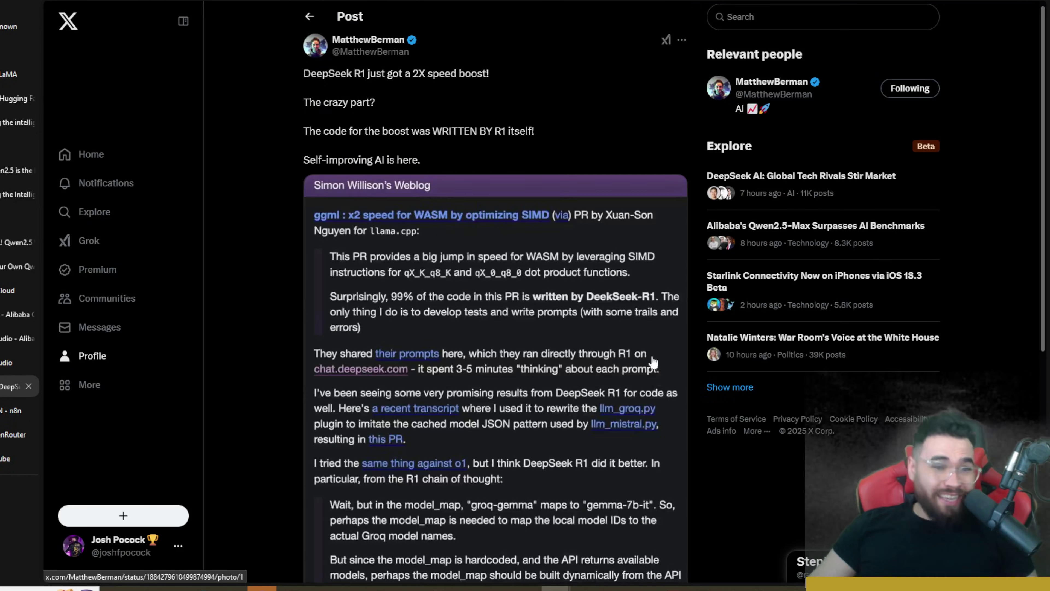
scroll(612, 360, down, 8)
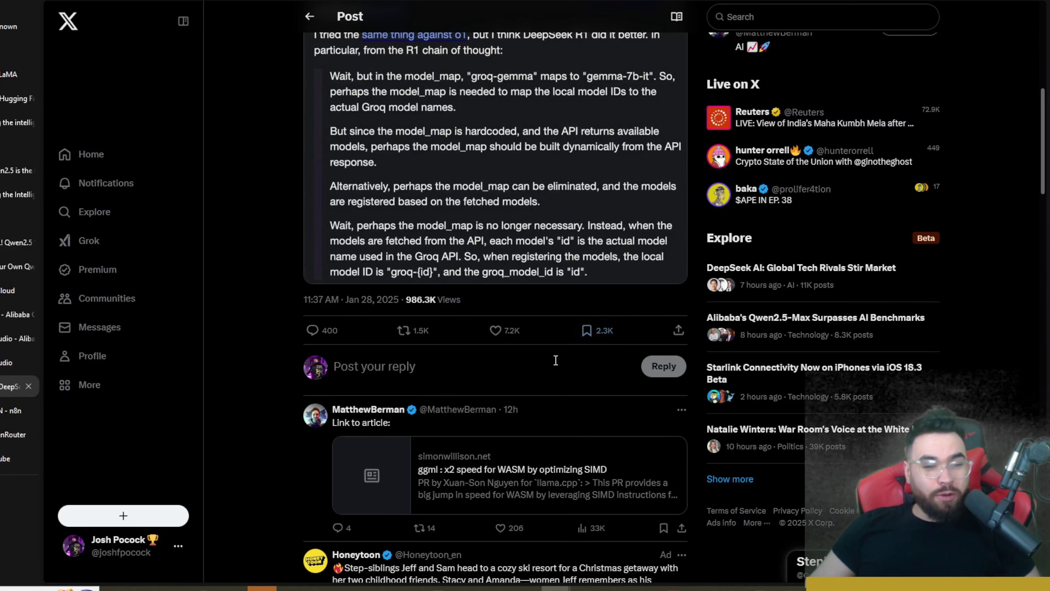
- Back on the profile feed, view the Qwen2.5-Max benchmark chart full-size, then close it
key(alt+Left)
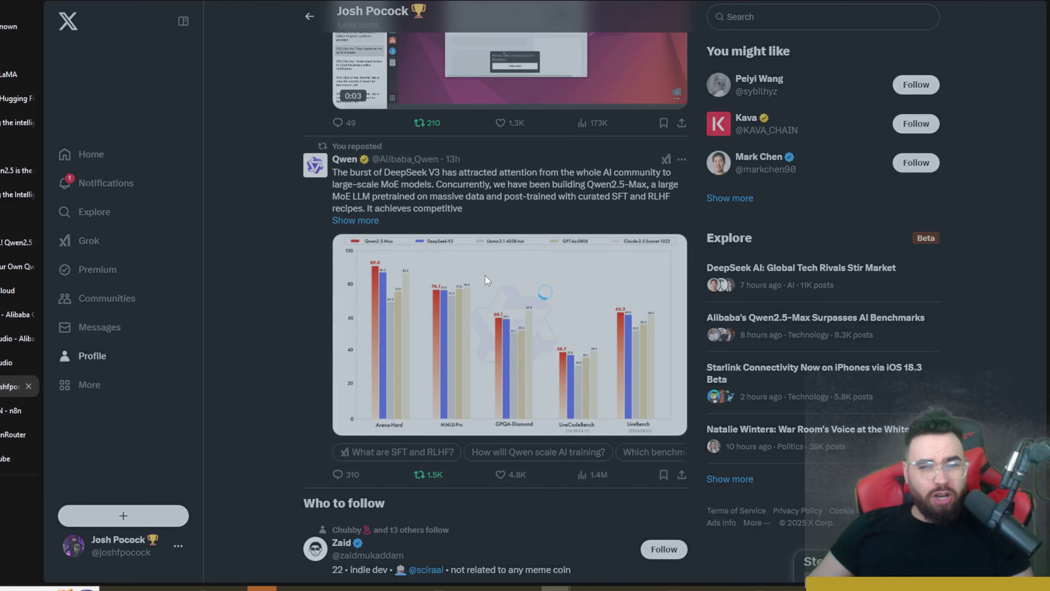
click(484, 276)
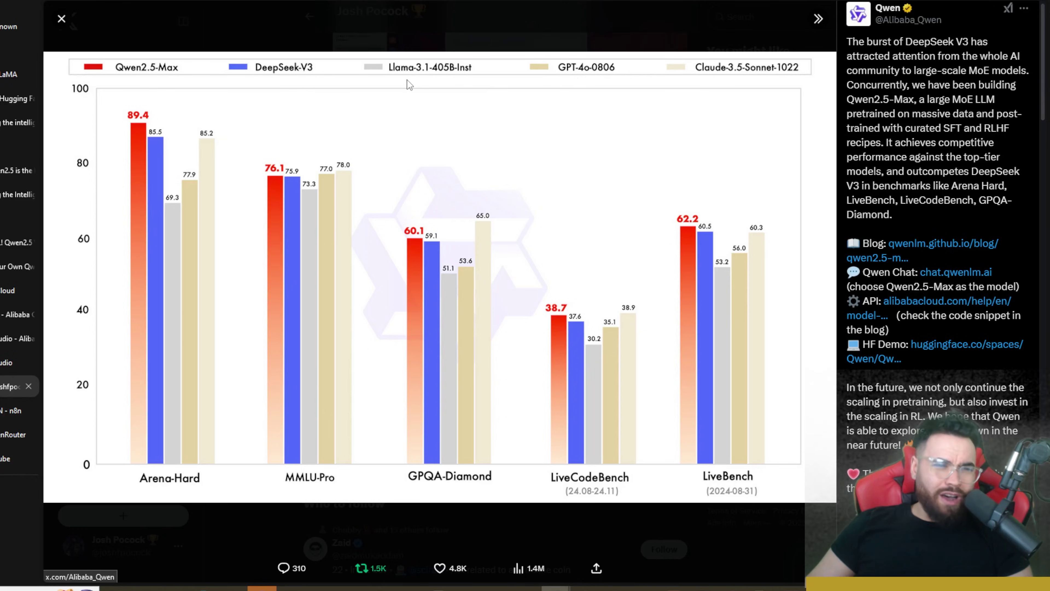
key(Escape)
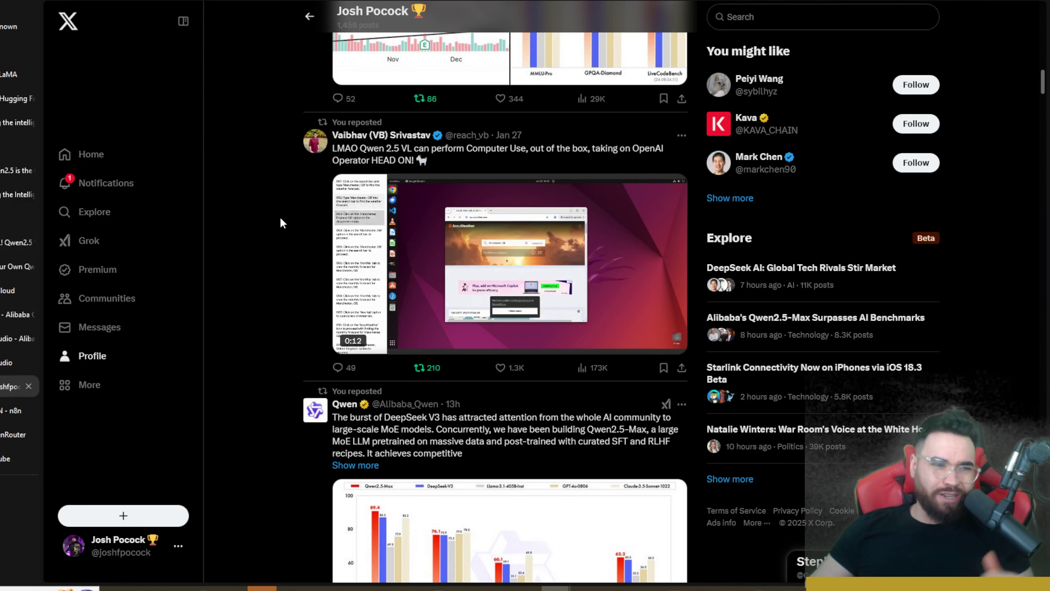
- Switch to n8n and bring the DEEPSEEK R1 - QWEN workflow into view
key(ctrl+1)
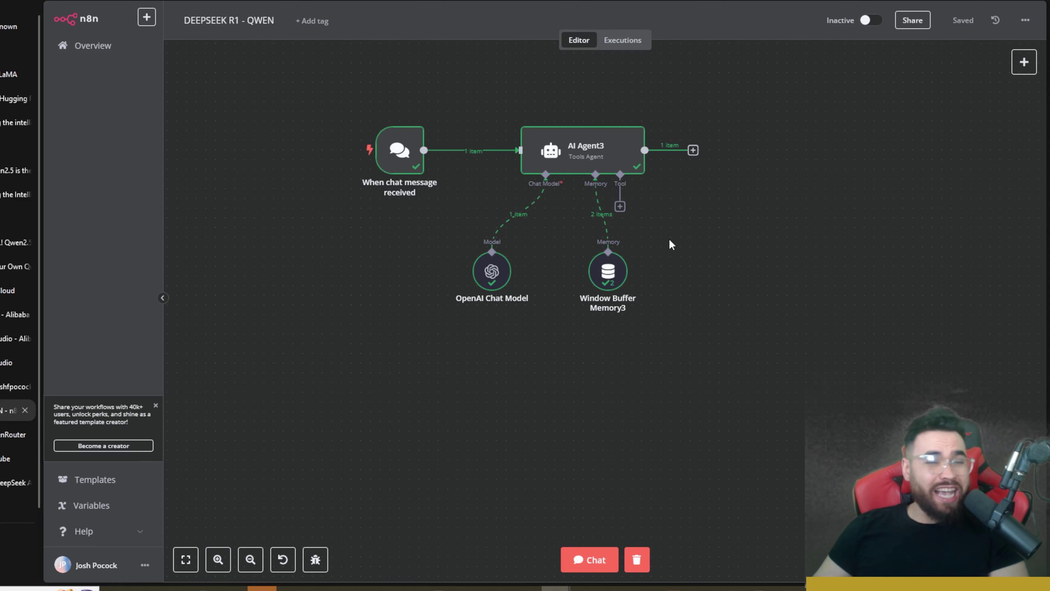
scroll(582, 324, up, 2)
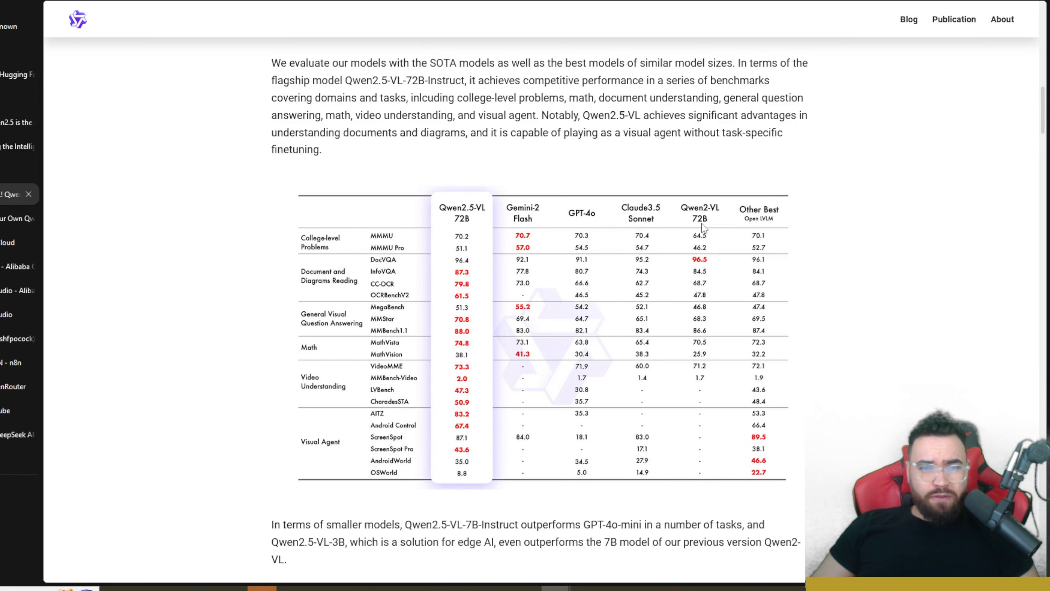
- Switch to the Qwen2.5-1M article and highlight part of its title
key(ctrl+Tab)
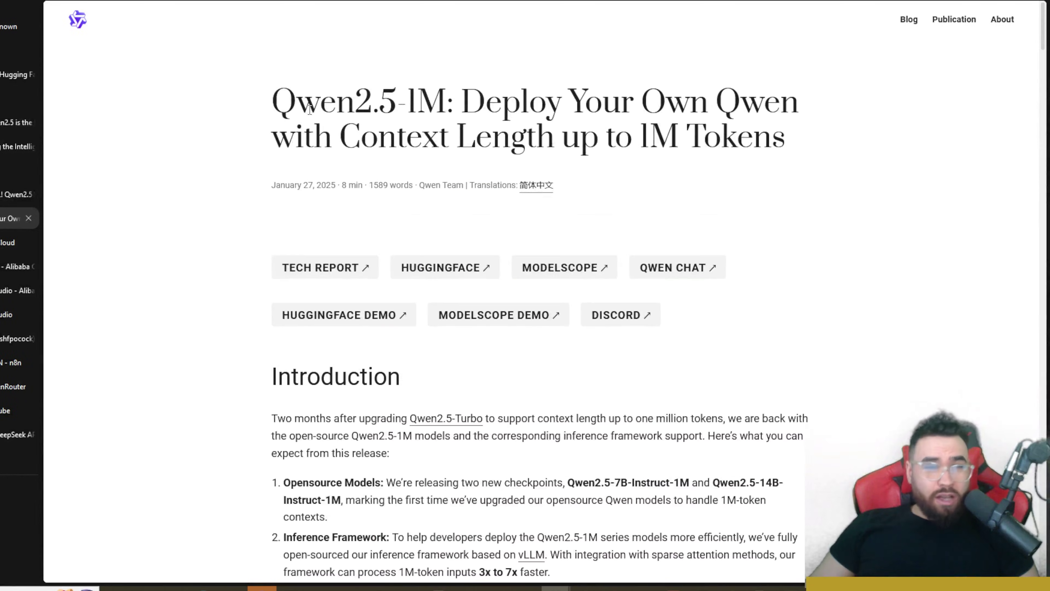
click(423, 107)
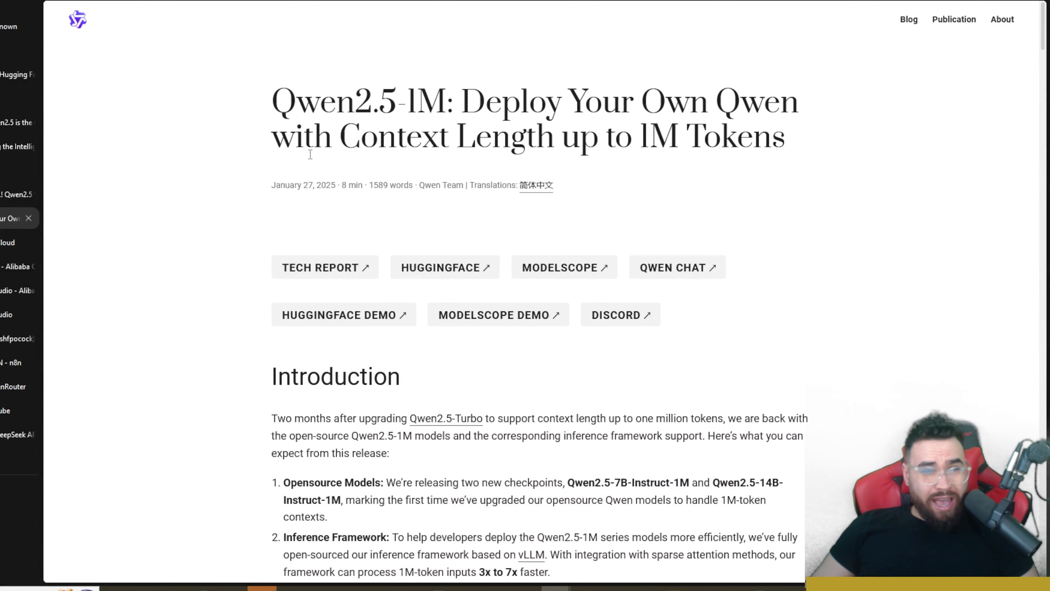
drag(310, 154, 480, 159)
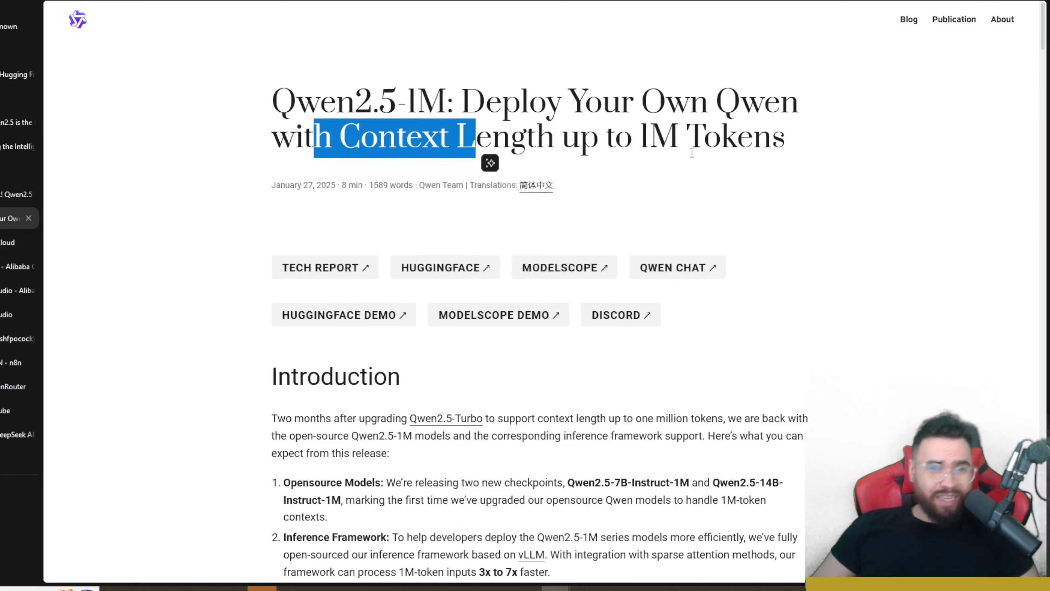
scroll(689, 153, down, 10)
scroll(335, 101, up, 10)
- Scroll down the Qwen2.5-Max post to its introduction and Performance section
drag(322, 53, 438, 308)
scroll(438, 308, down, 5)
scroll(463, 298, down, 10)
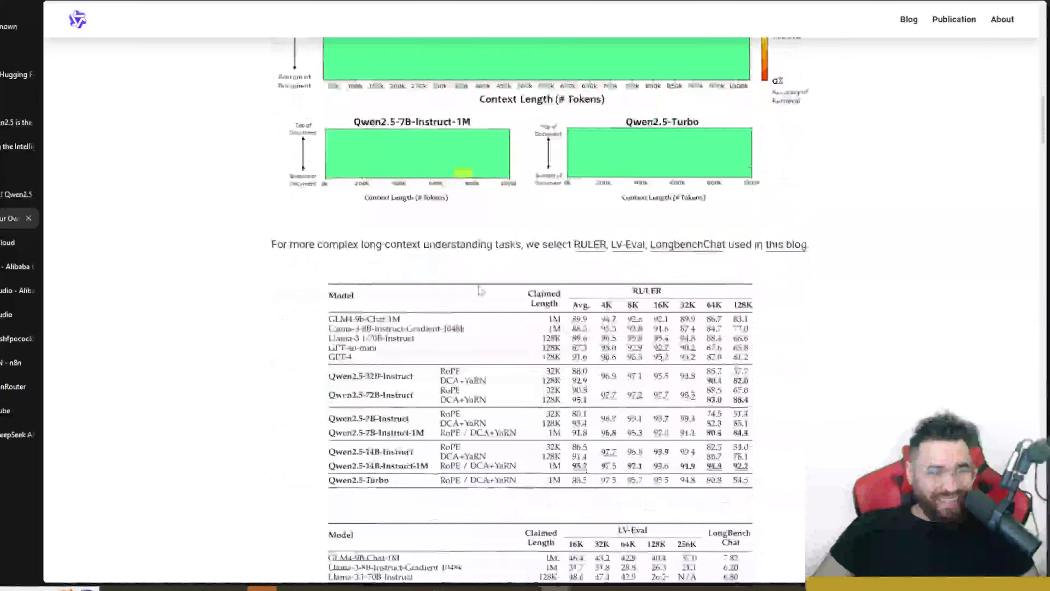
scroll(481, 290, down, 10)
scroll(384, 180, down, 10)
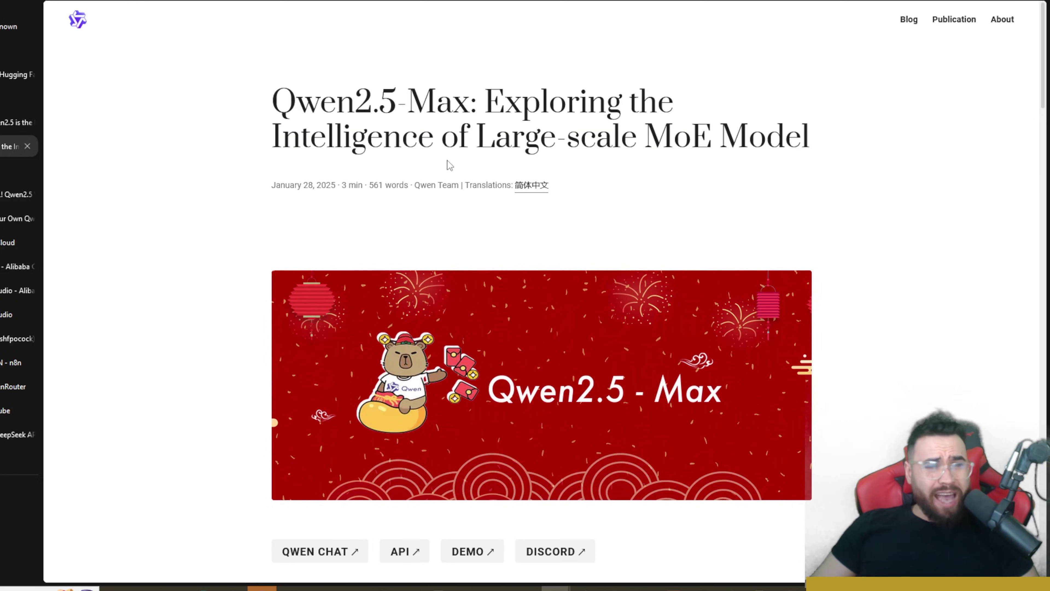
scroll(451, 165, down, 8)
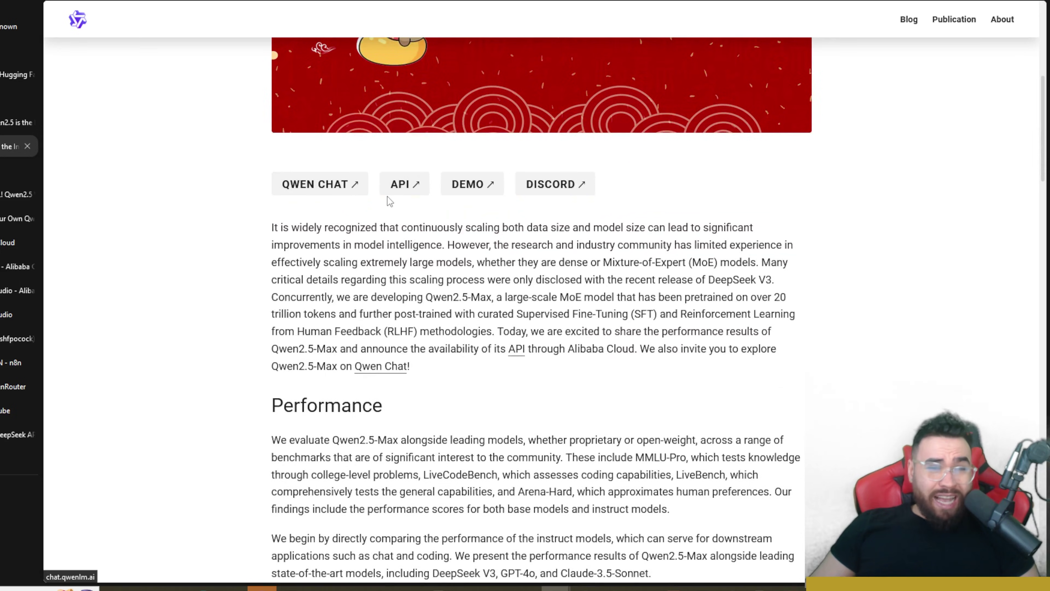
- Open the Qwen2.5-Max Hugging Face demo, focus its input, then close it
click(478, 195)
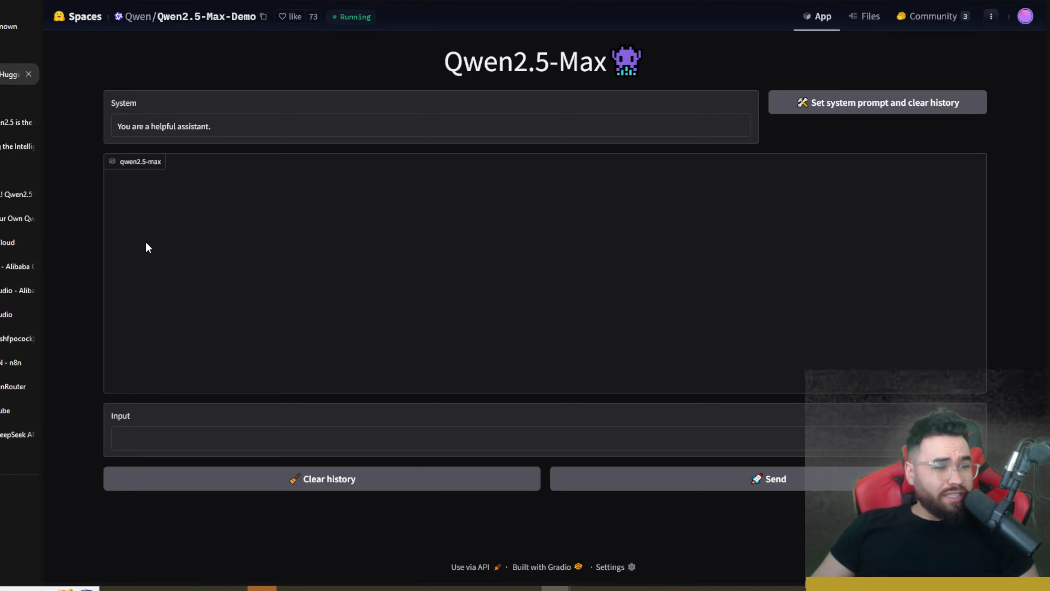
click(191, 437)
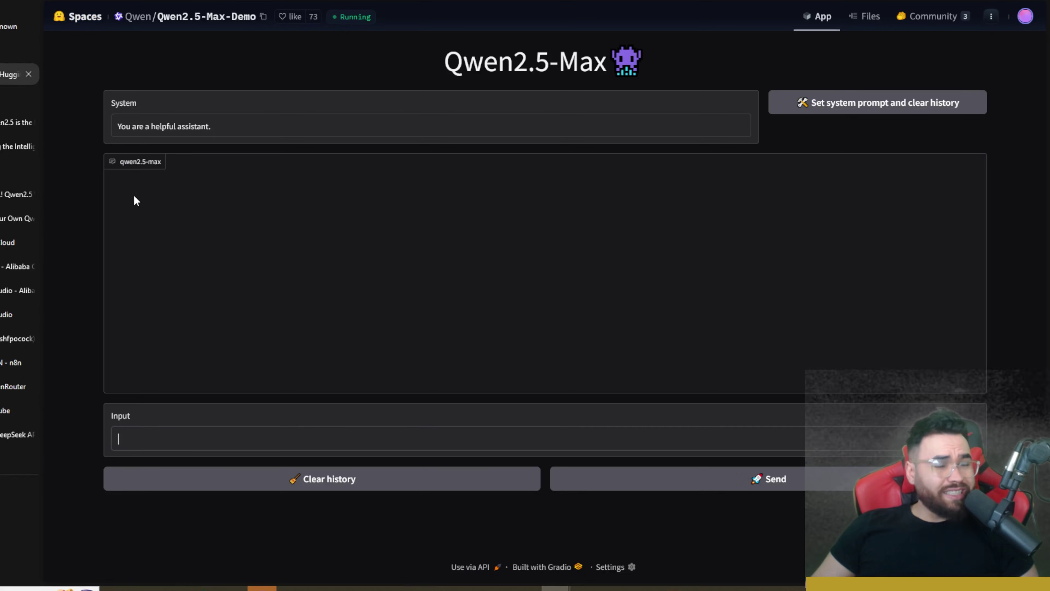
click(26, 74)
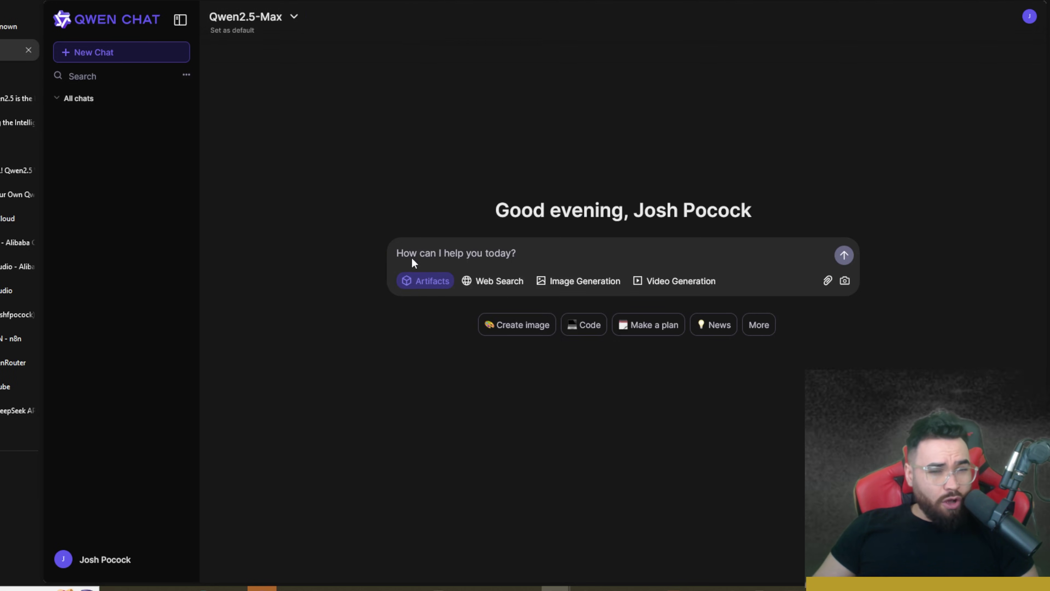
- Try the Web Search, Image Generation with aspect ratios, and Video Generation modes
click(497, 281)
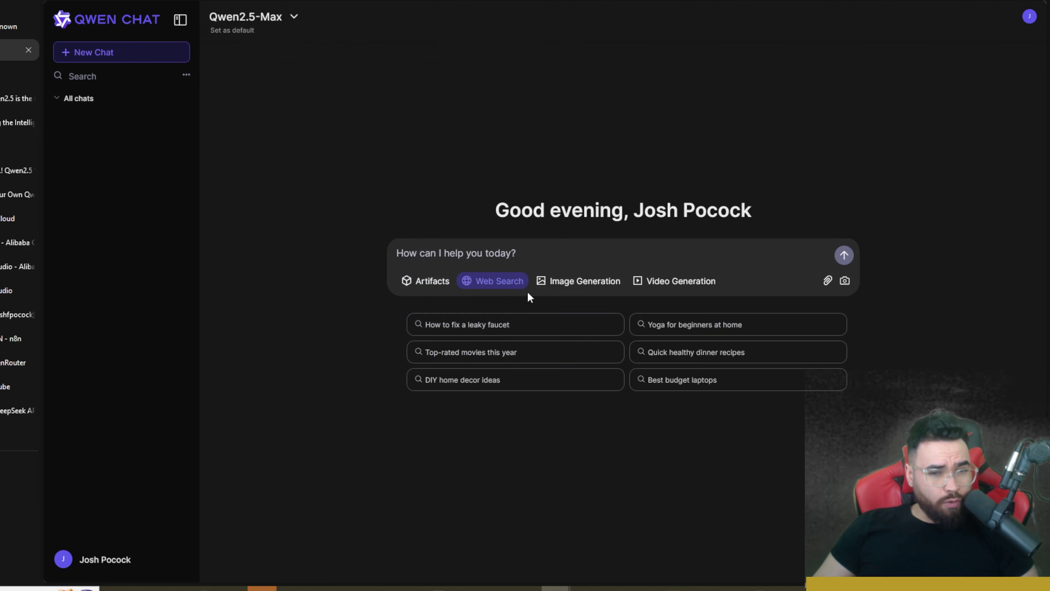
click(568, 288)
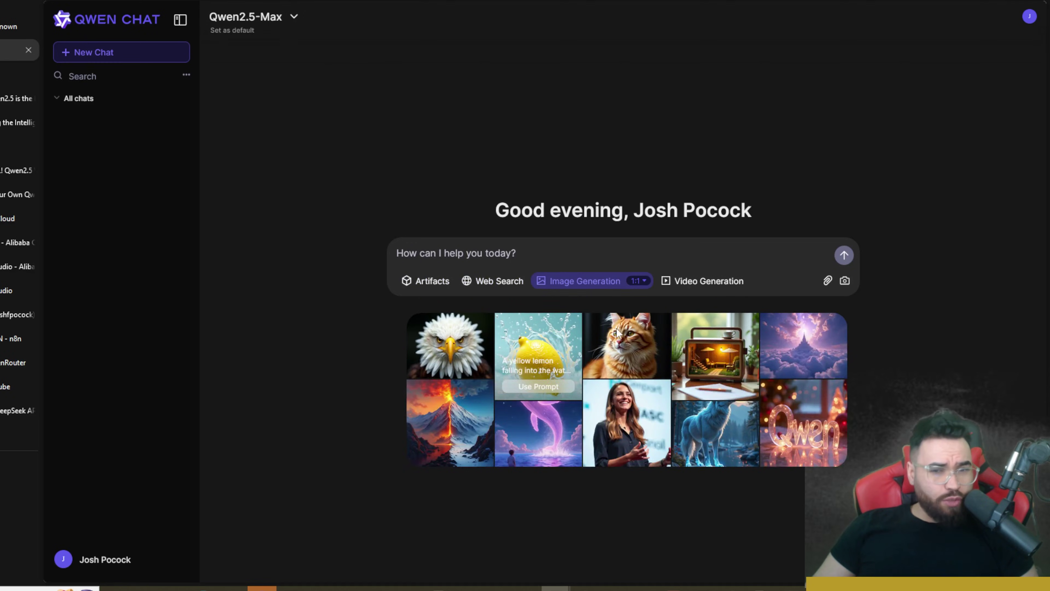
click(640, 282)
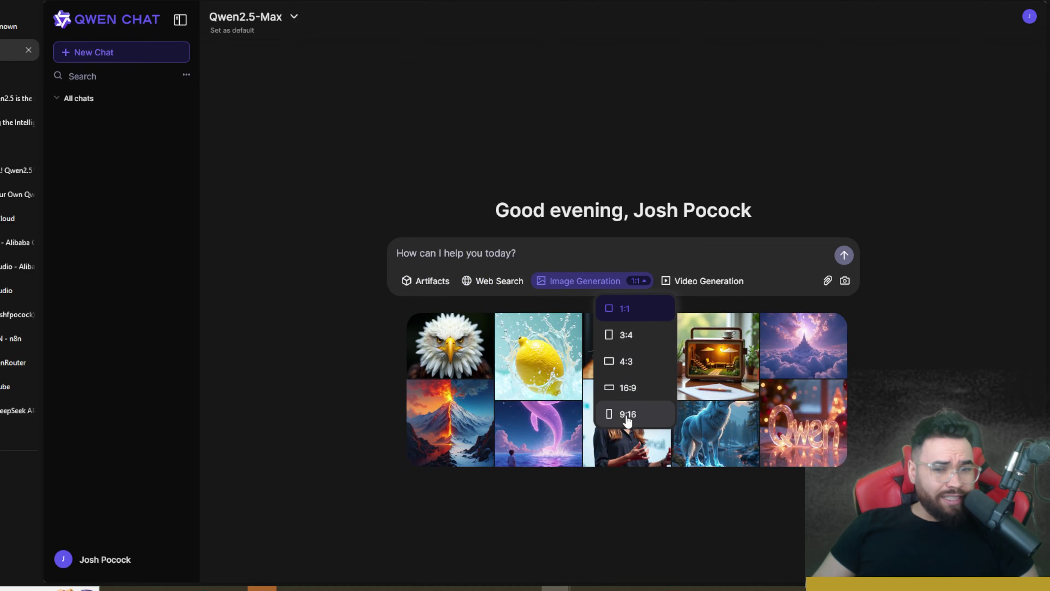
click(684, 281)
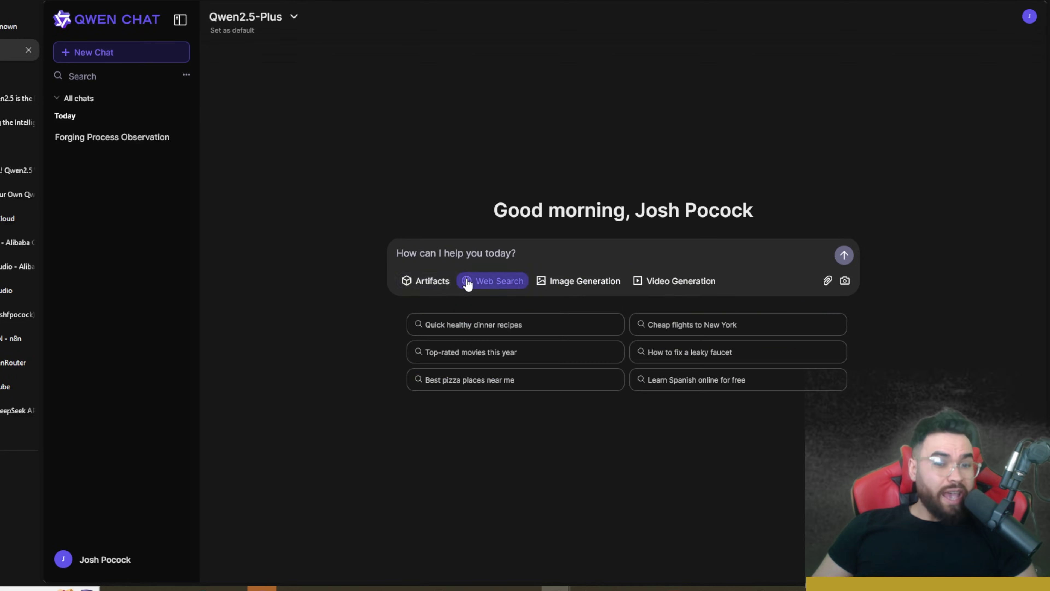
- Enable Artifacts and send the prompt for a modern e-commerce beauty store website
click(438, 282)
click(483, 281)
click(428, 282)
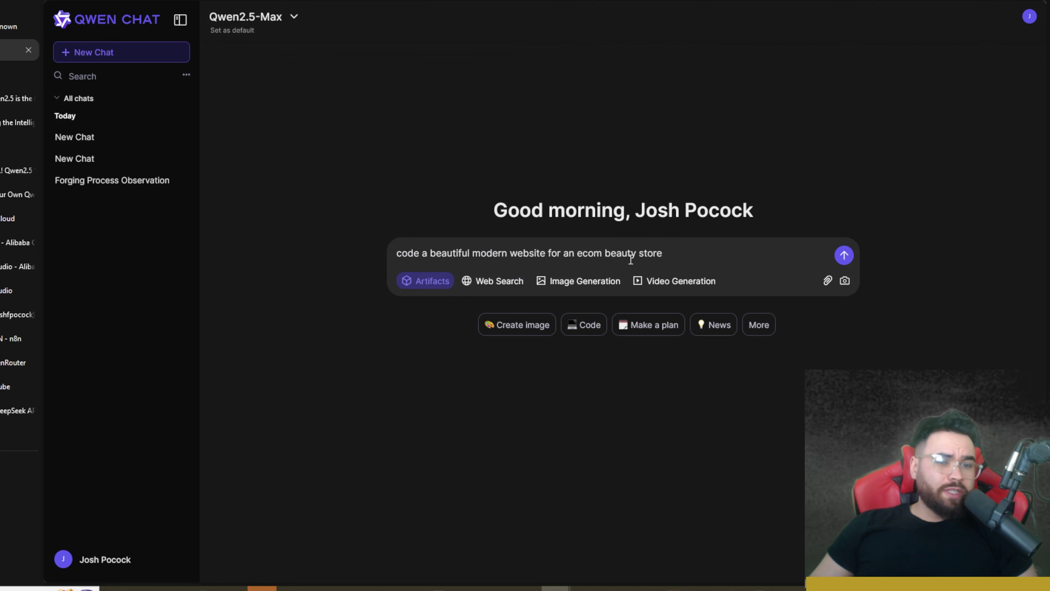
click(844, 255)
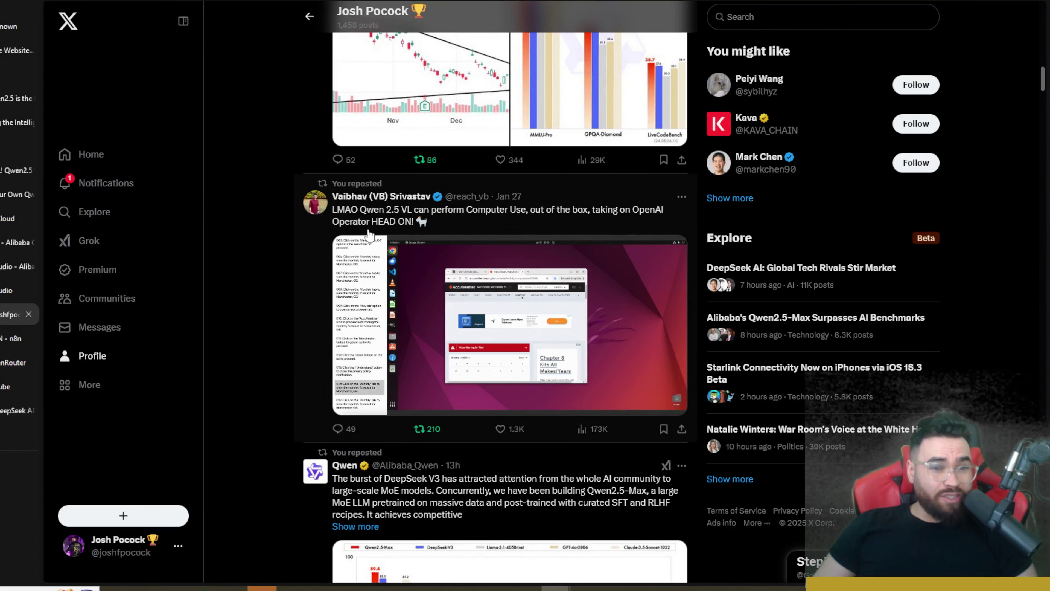
- Play the reposted Qwen 2.5 VL computer-use video full screen
click(677, 400)
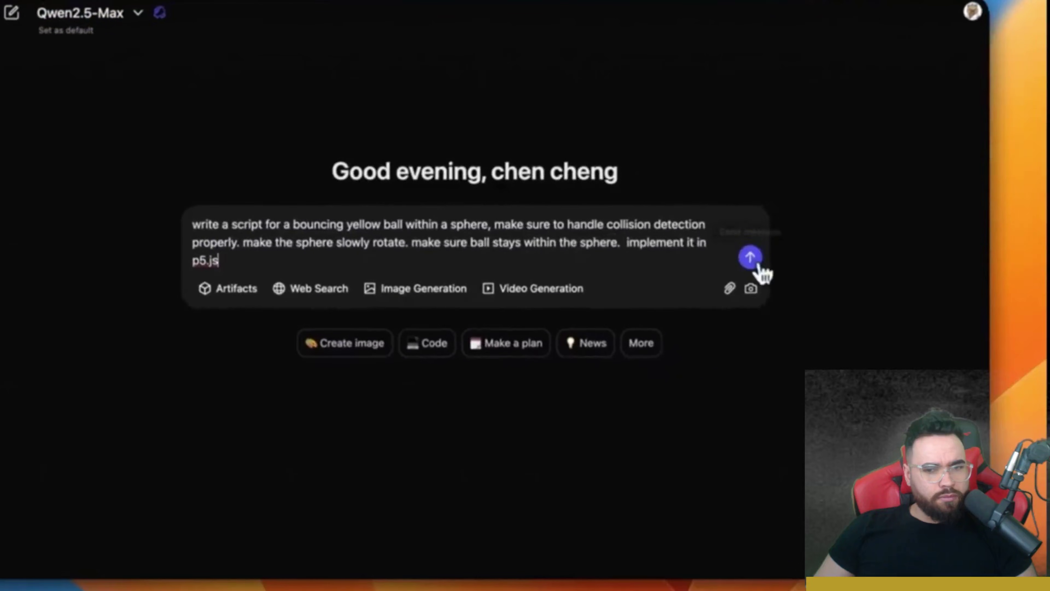
- Send the p5.js sketch prompt, then ask how many 'a' letters are in 'alibaba'
click(750, 257)
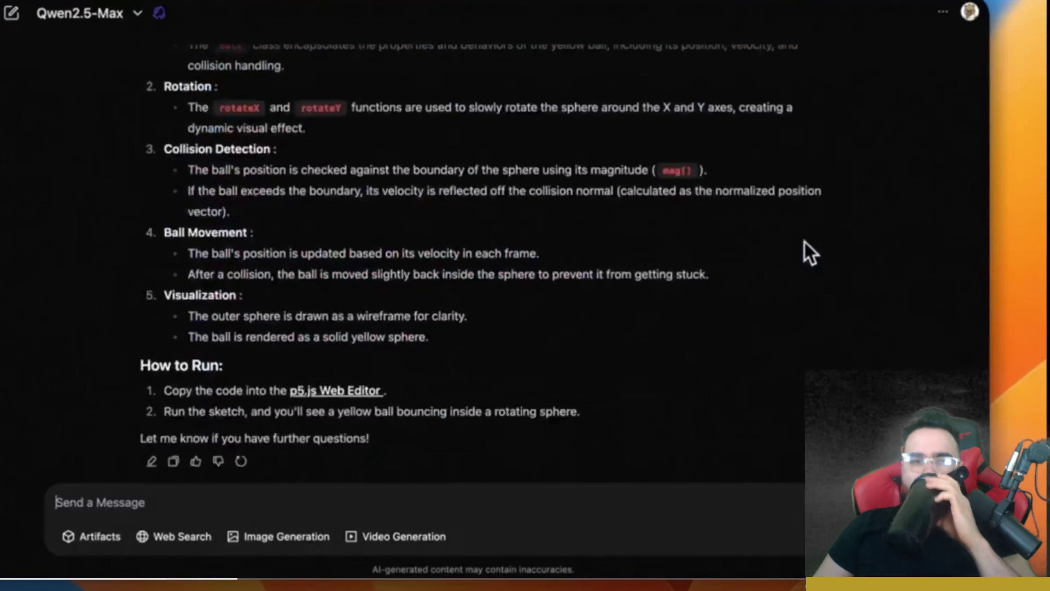
scroll(685, 225, up, 15)
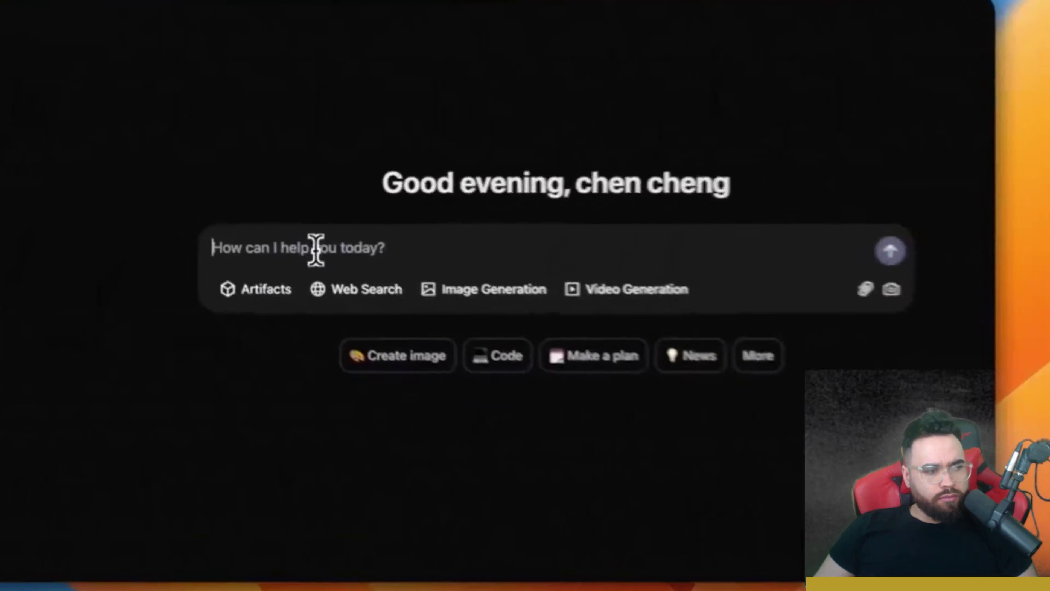
text(how may "a" letters in the word "alibaba")
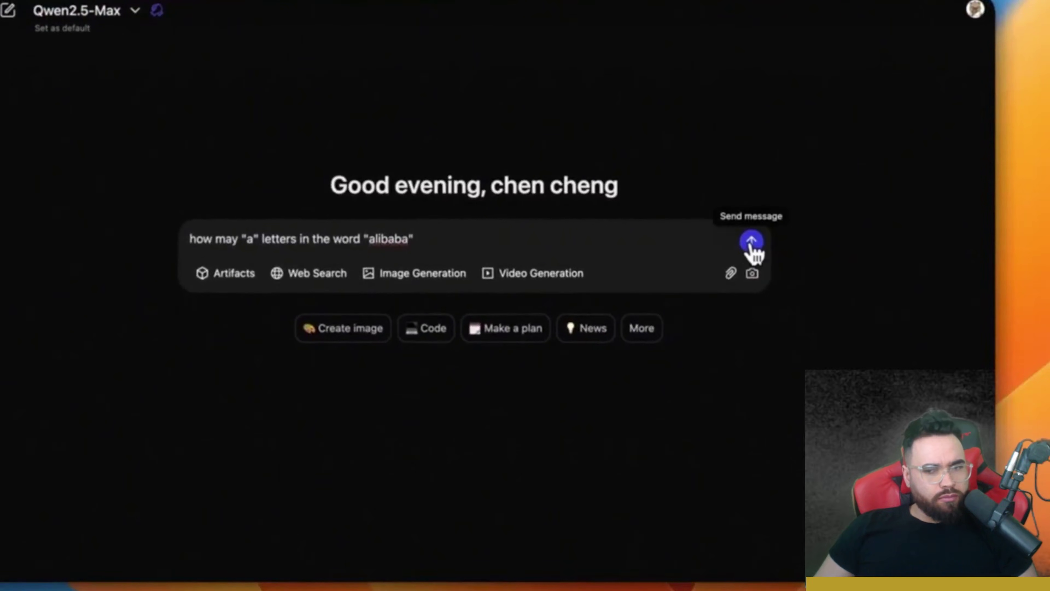
click(752, 242)
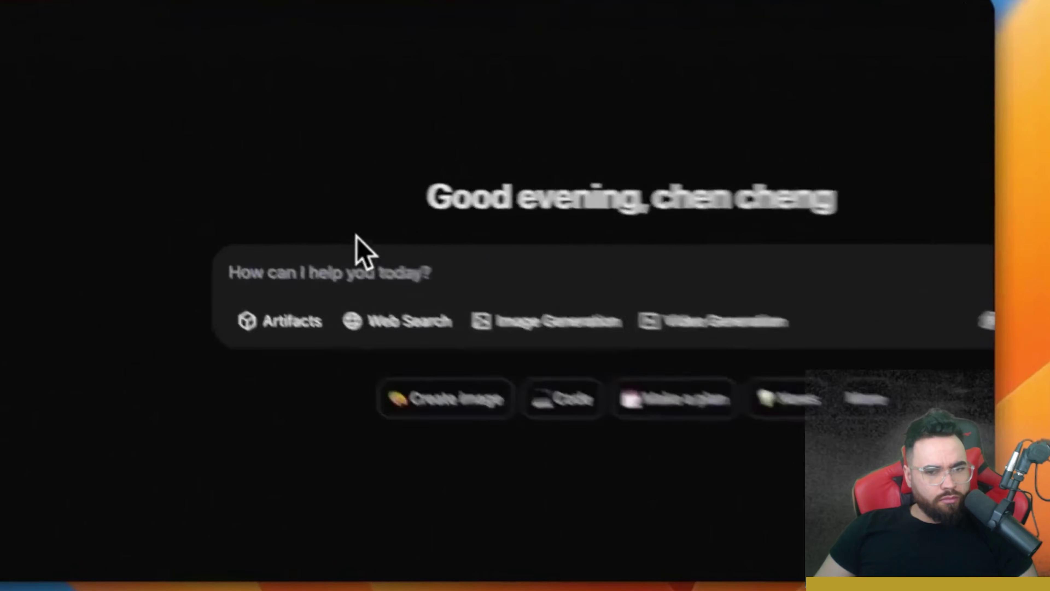
- With Artifacts enabled, paste and send the Minesweeper game prompt
click(273, 313)
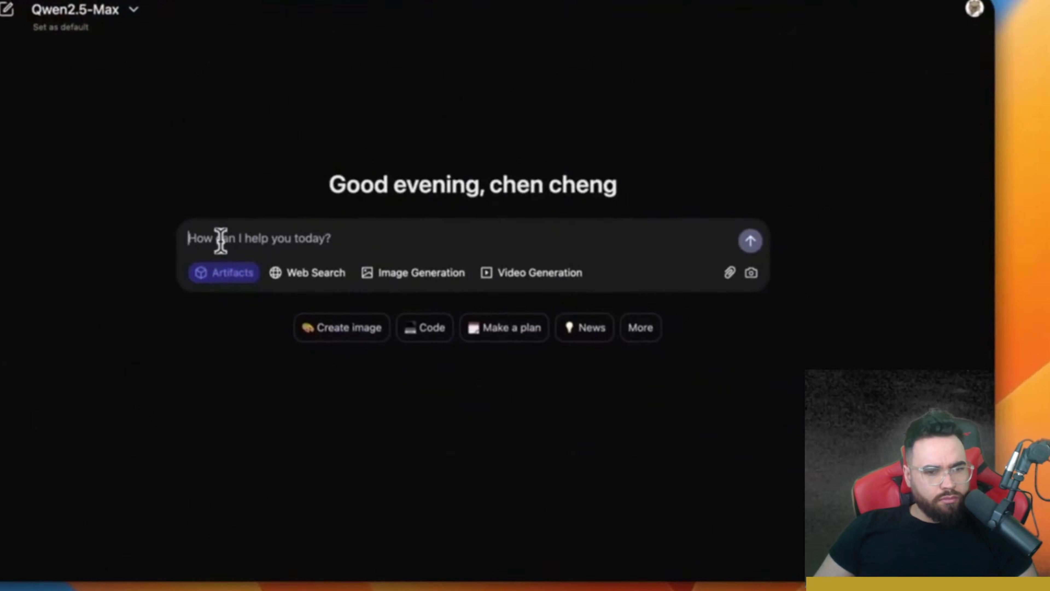
click(261, 267)
key(super+v)
scroll(318, 226, up, 5)
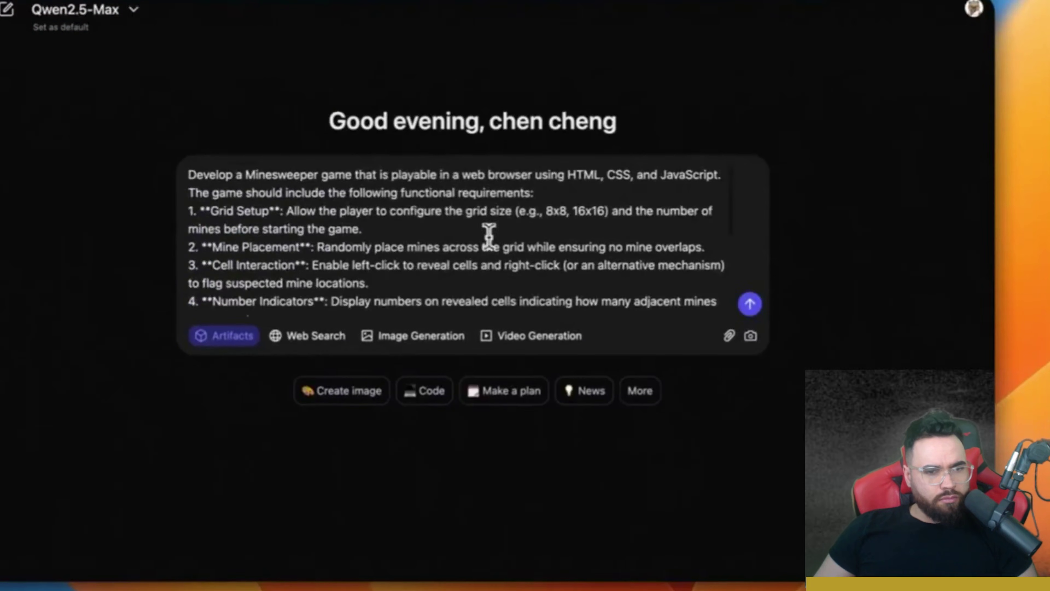
click(750, 303)
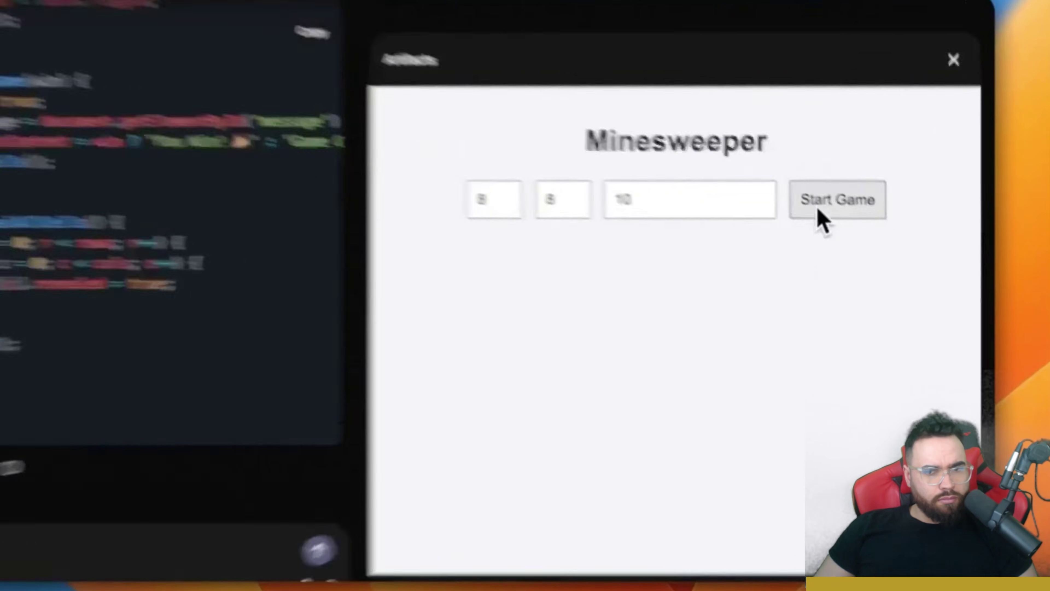
- Start an 8x8 Minesweeper game with 10 mines and reveal cells until hitting a mine
click(858, 223)
click(717, 338)
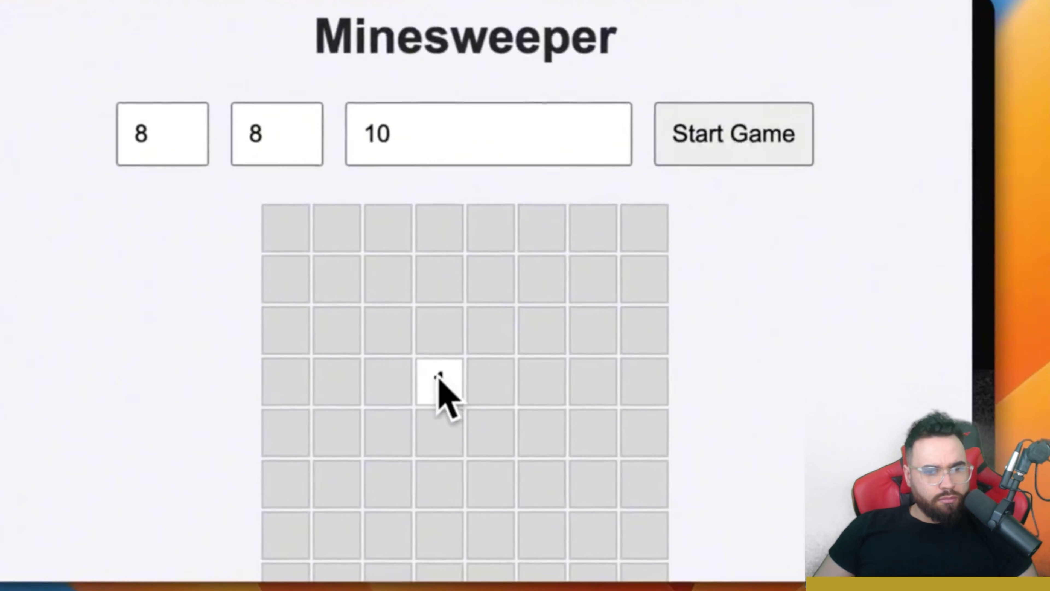
click(491, 336)
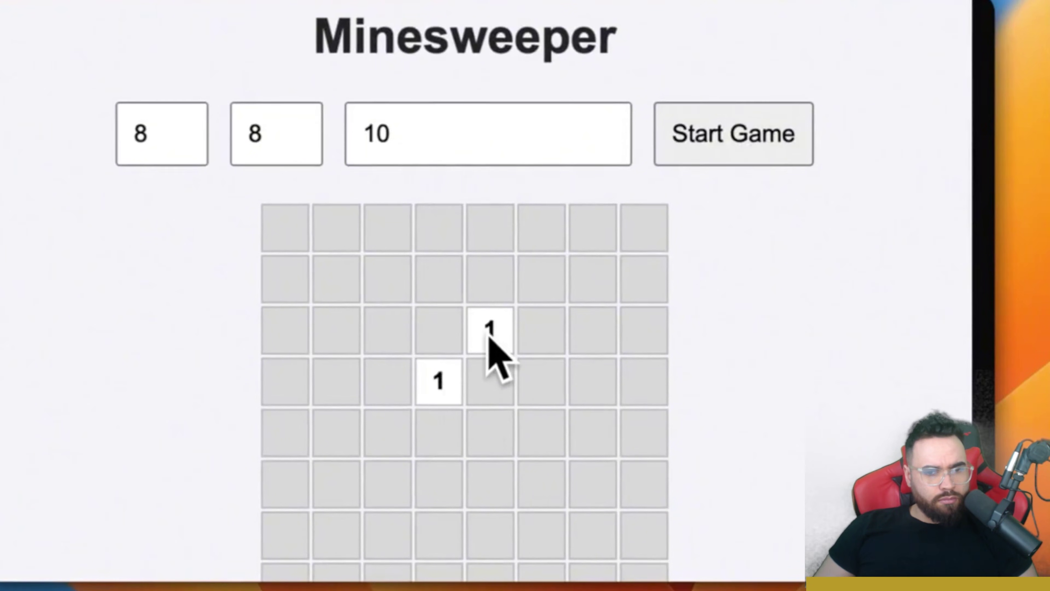
click(496, 383)
scroll(471, 409, down, 2)
click(479, 397)
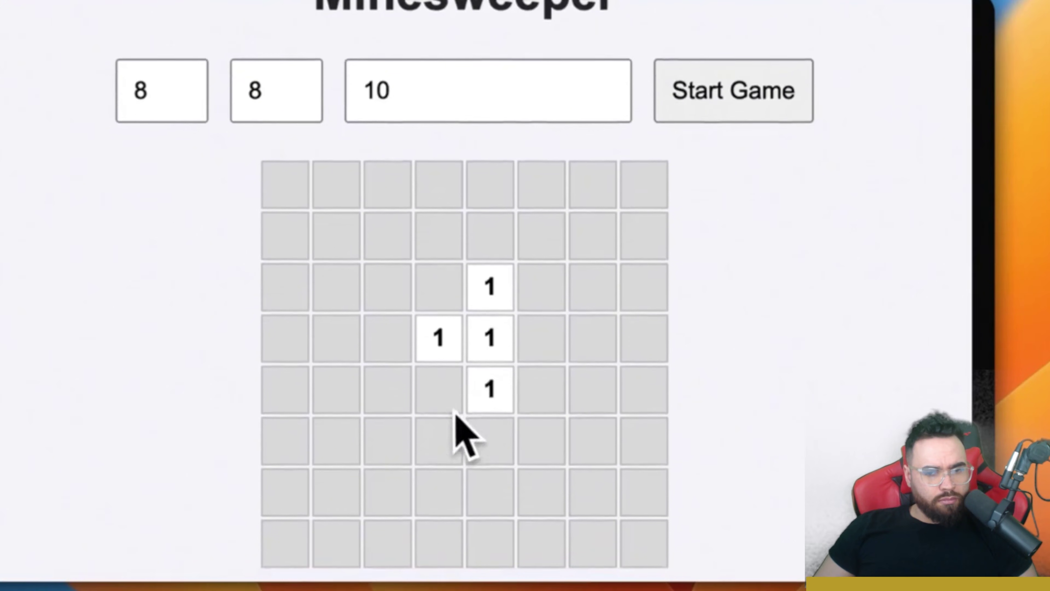
click(430, 396)
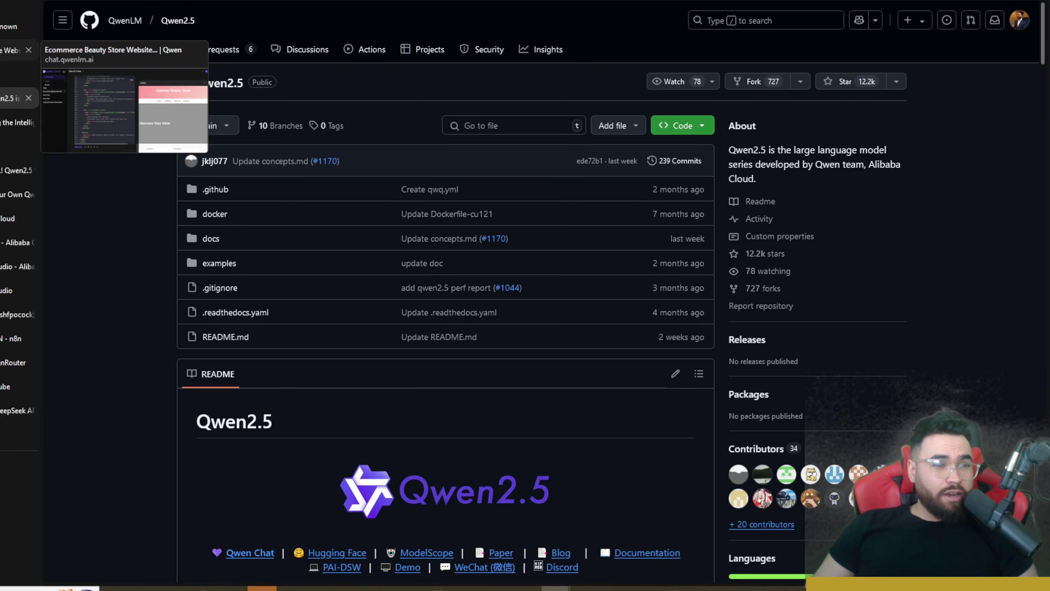
- Open the beauty store website chat and widen the Glamour Beauty Store preview beside its code
click(17, 50)
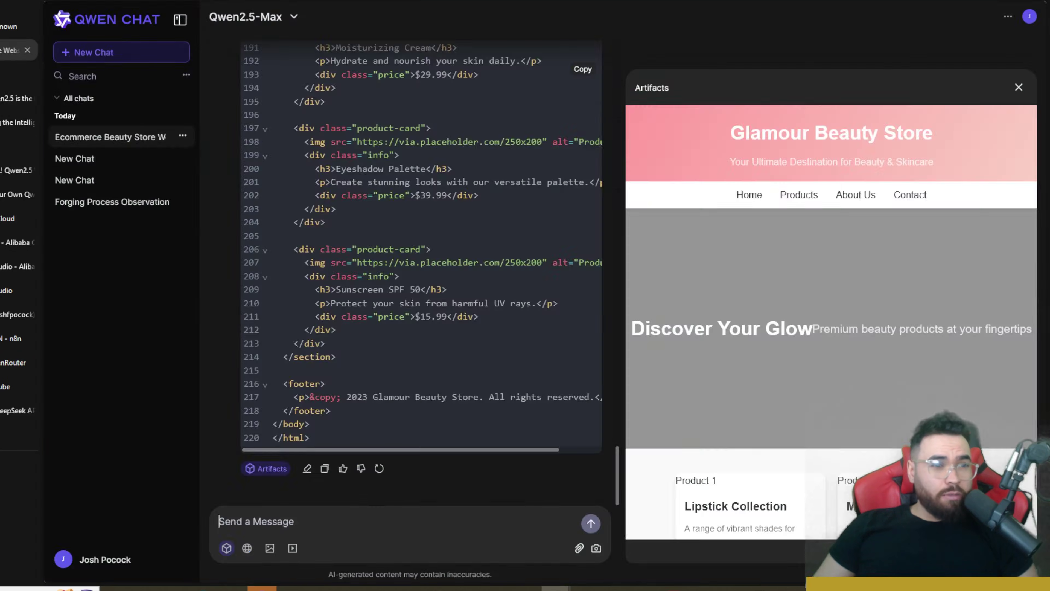
scroll(752, 253, down, 5)
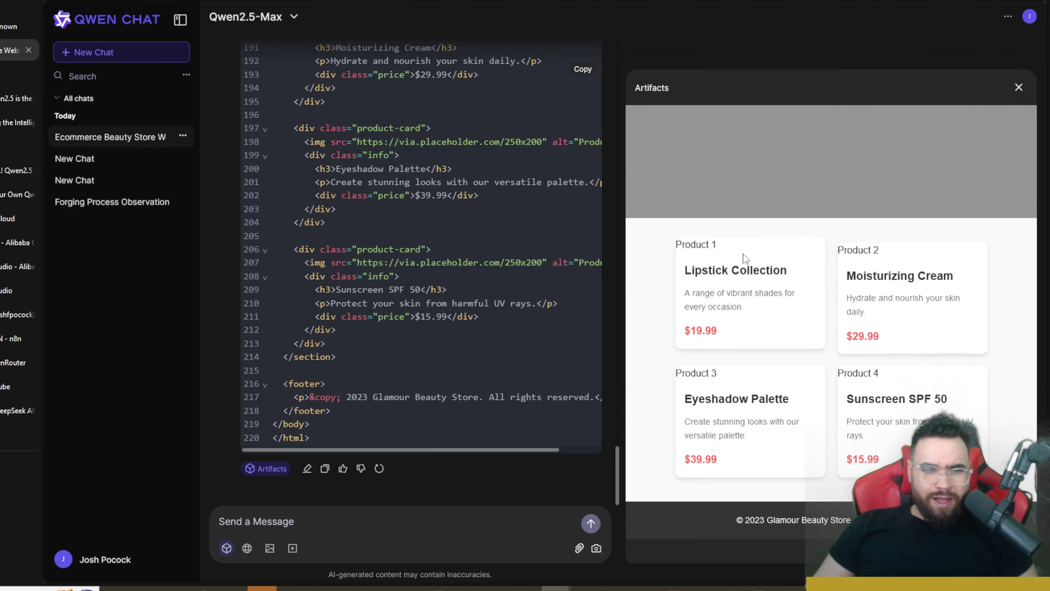
scroll(752, 265, up, 5)
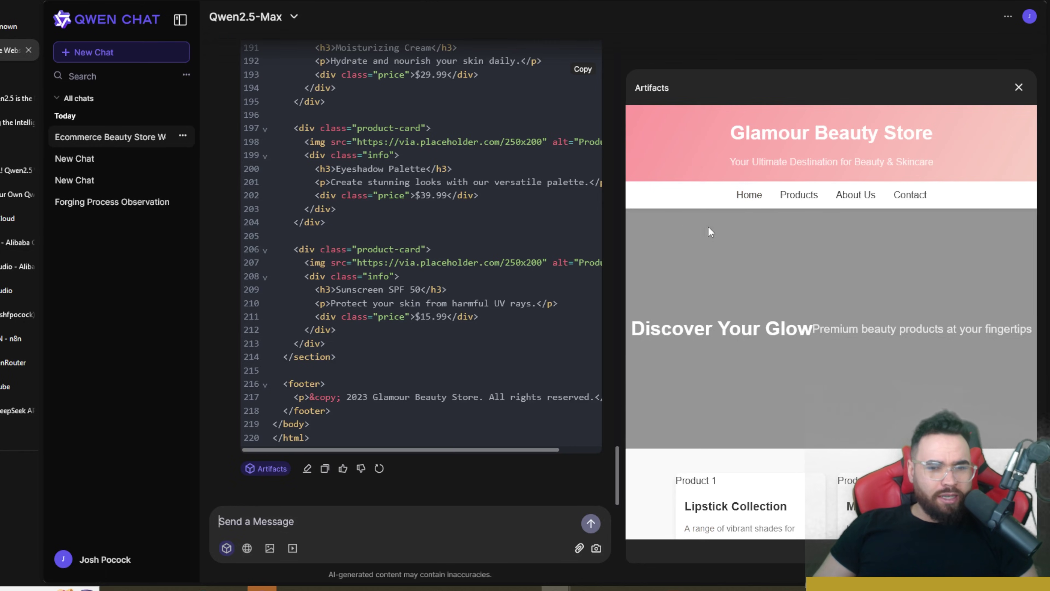
drag(623, 198, 481, 231)
scroll(484, 261, down, 5)
mouse_move(480, 305)
mouse_down()
mouse_move(548, 305)
mouse_move(486, 304)
mouse_up()
scroll(603, 221, up, 5)
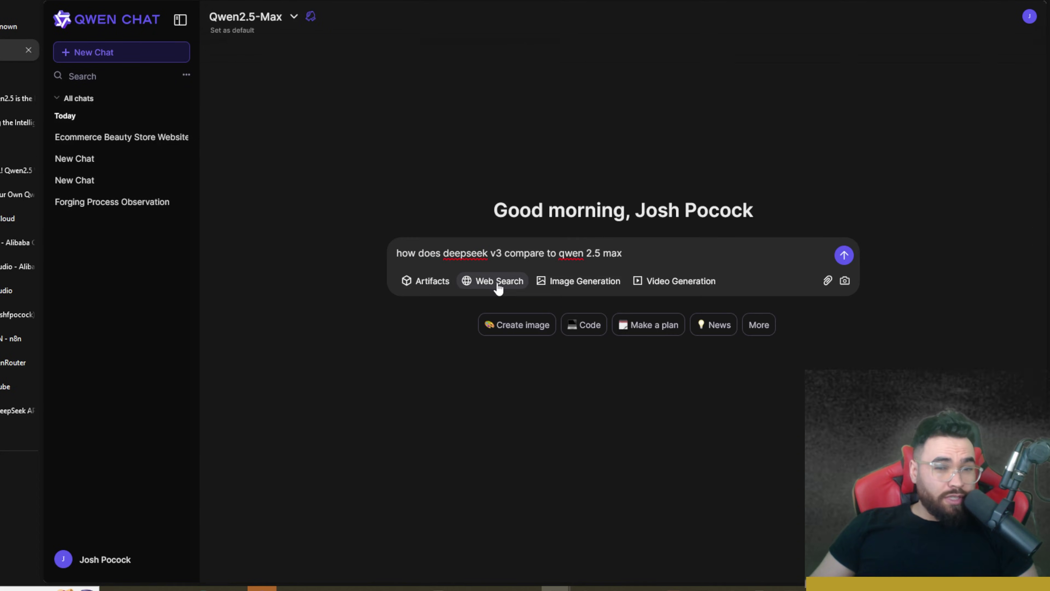
- Ask Qwen2.5-Max, with Web Search on, how DeepSeek V3 compares to Qwen 2.5-Max, then skim the answer
click(498, 284)
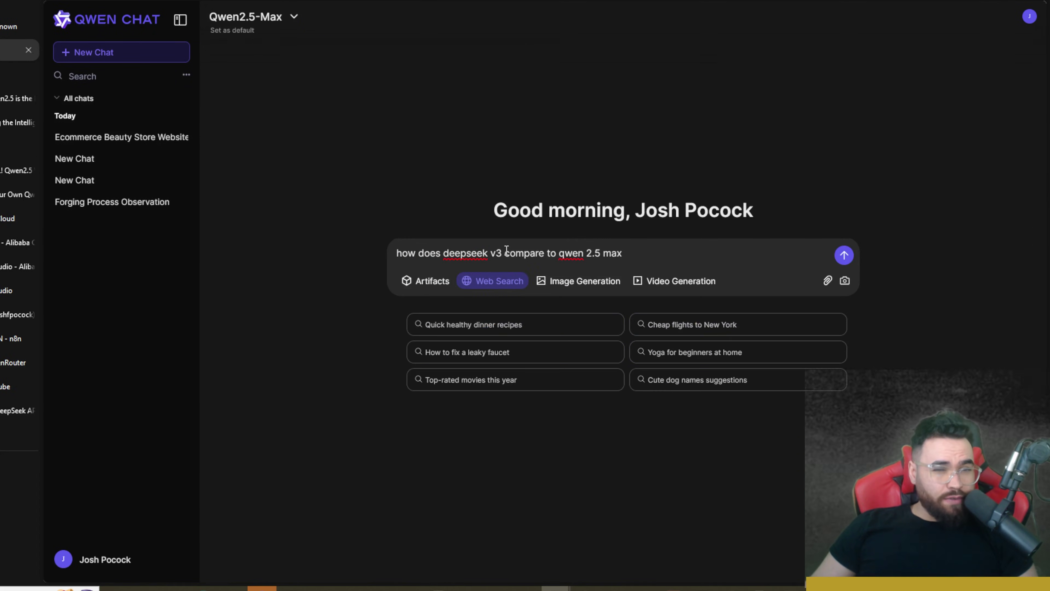
click(843, 256)
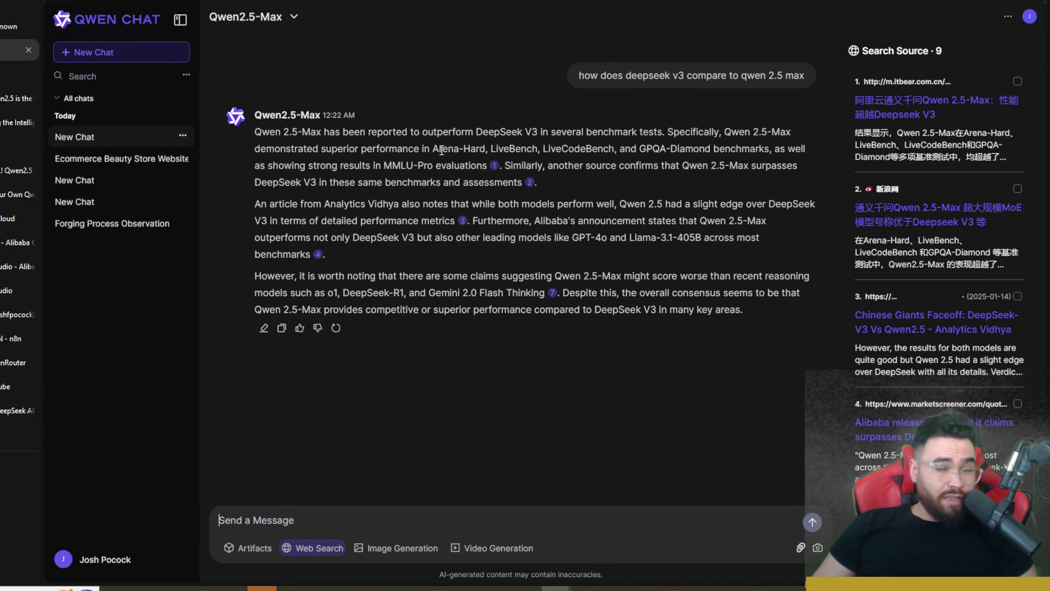
scroll(925, 187, down, 10)
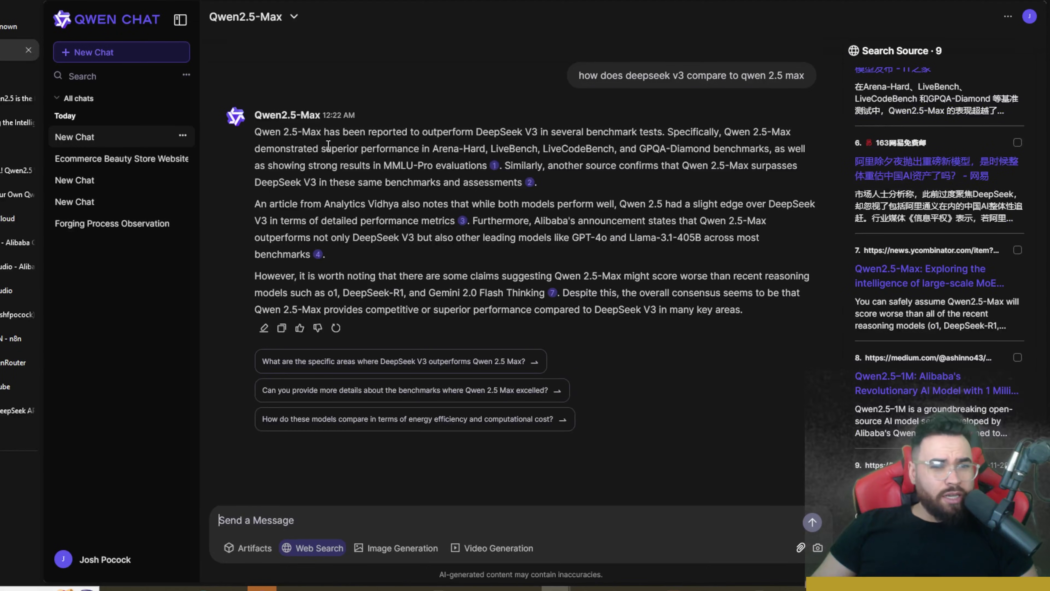
drag(316, 135, 378, 135)
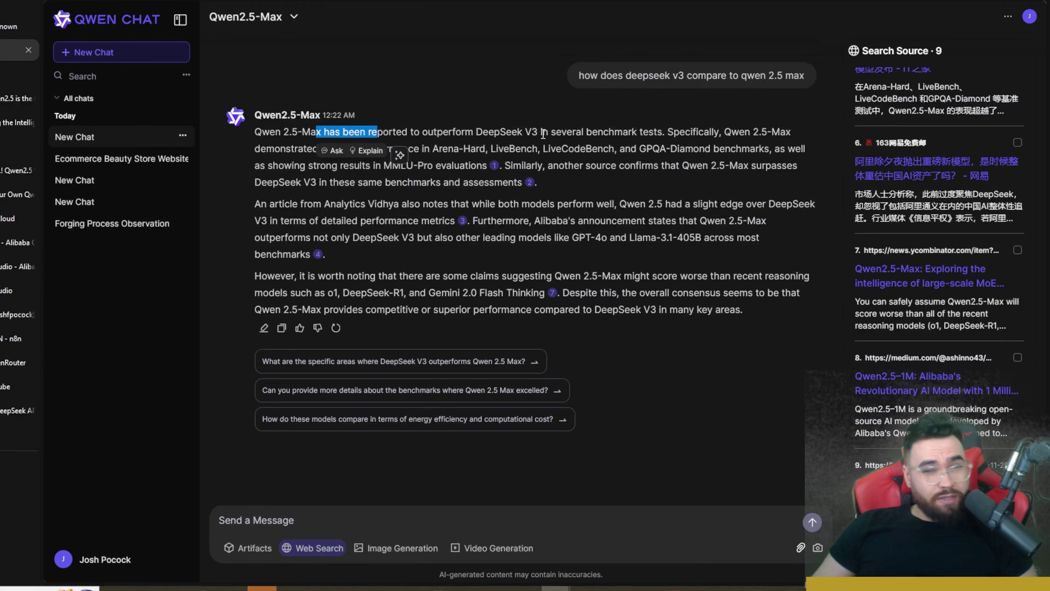
click(286, 249)
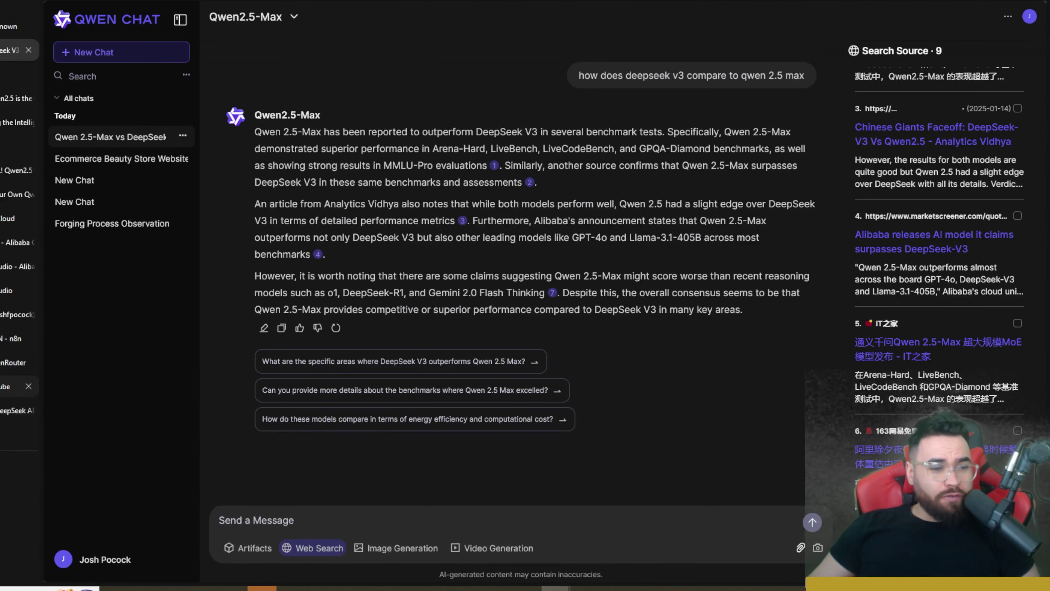
- Scroll through the YouTube channel's older AI videos, then move on to OpenRouter's 'qwen 2.5' model results
click(14, 386)
scroll(463, 367, down, 20)
scroll(457, 363, up, 5)
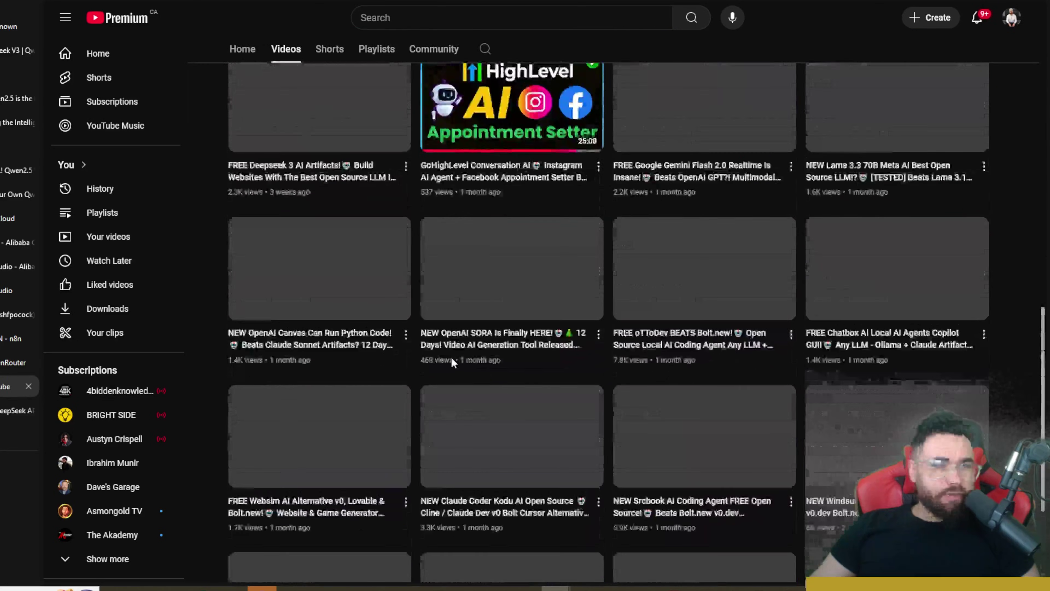
scroll(417, 339, up, 3)
scroll(447, 332, down, 4)
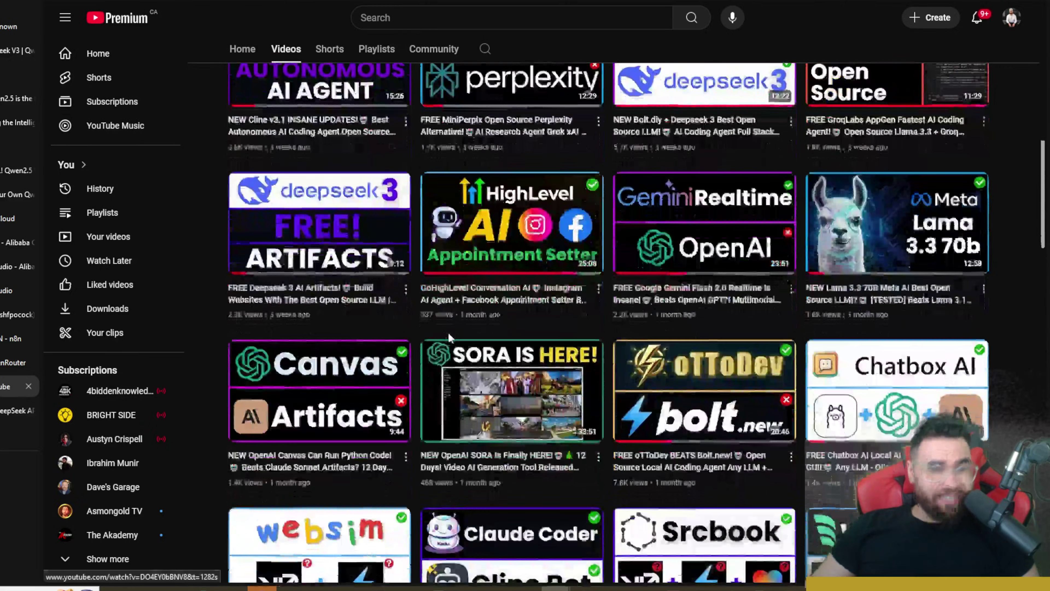
scroll(457, 339, down, 12)
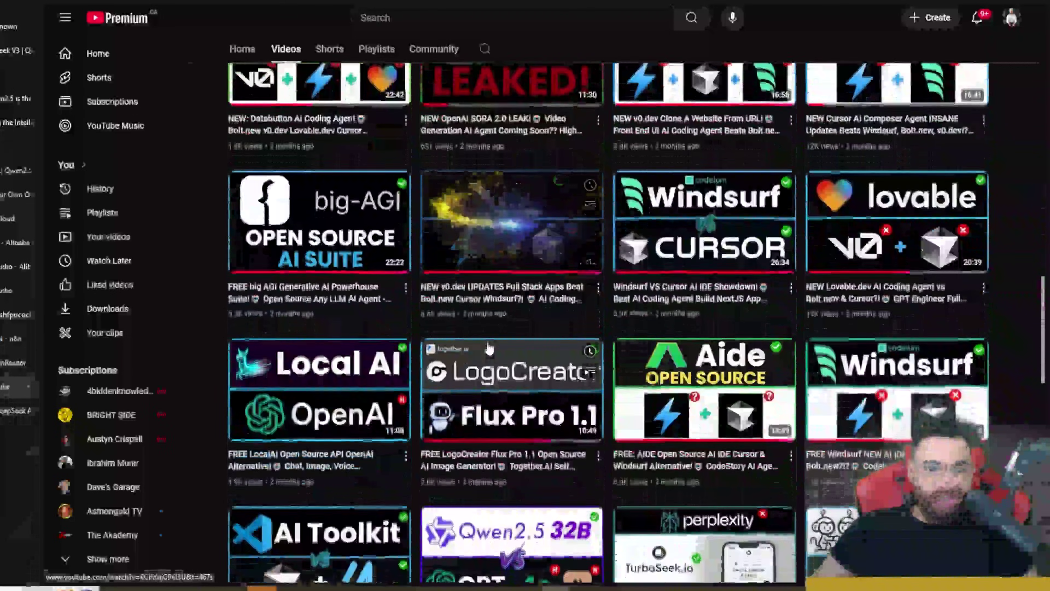
scroll(488, 346, down, 5)
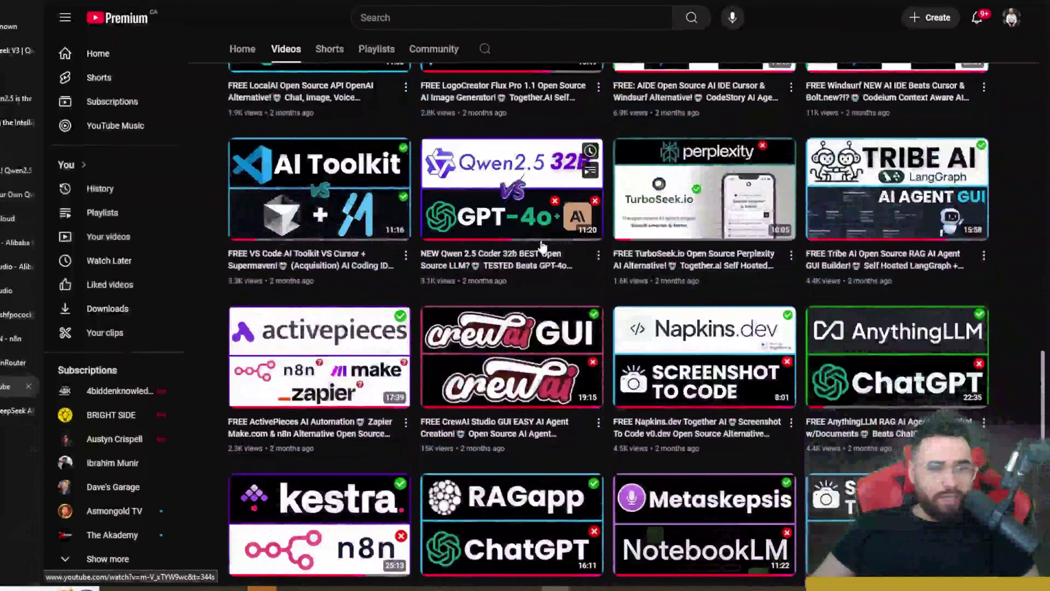
scroll(782, 306, down, 10)
scroll(774, 308, down, 12)
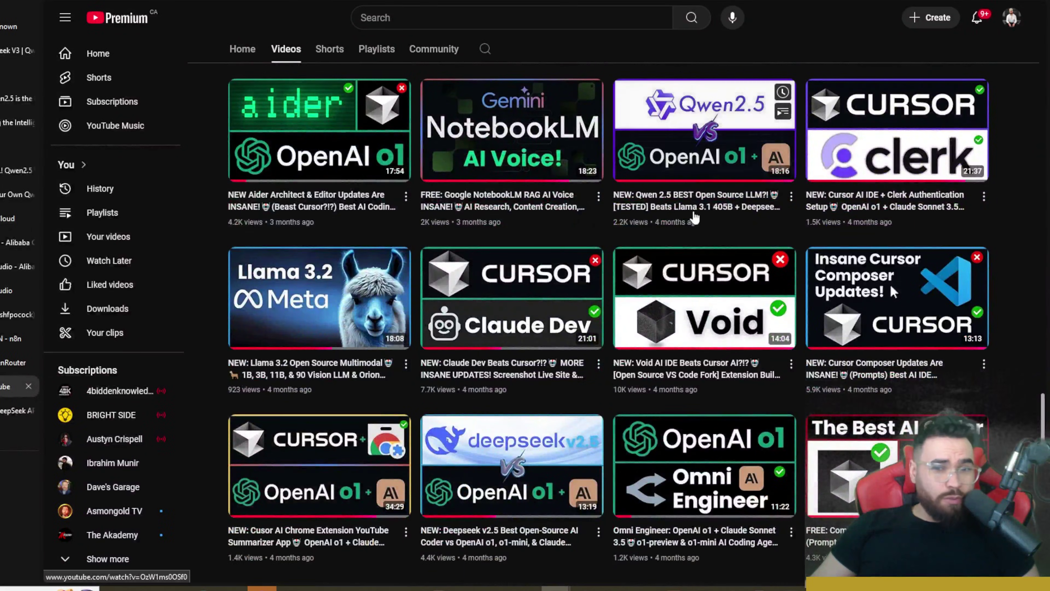
scroll(620, 232, down, 7)
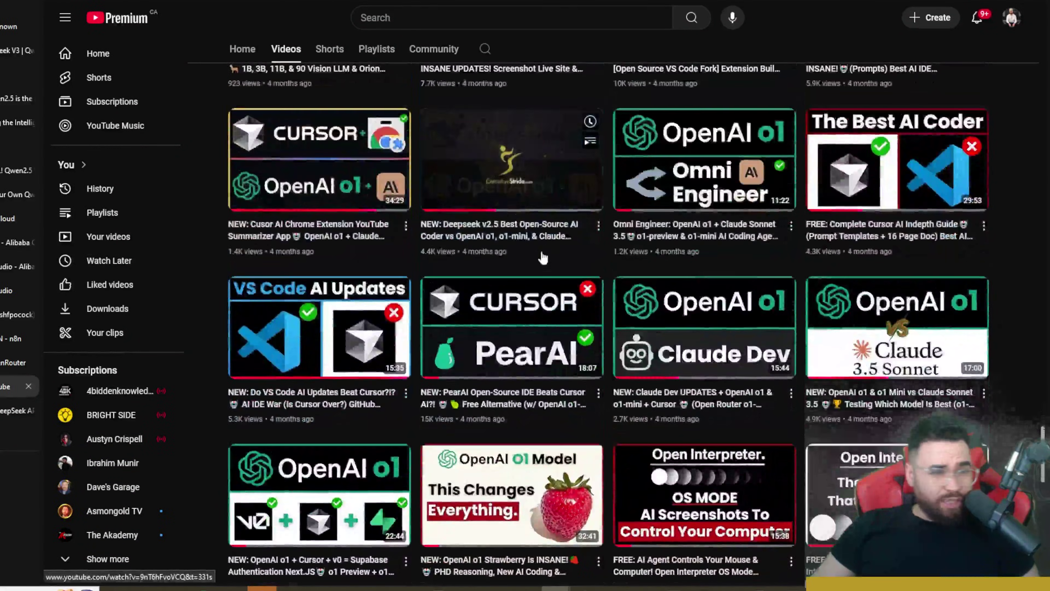
scroll(522, 281, down, 4)
key(ctrl+Tab)
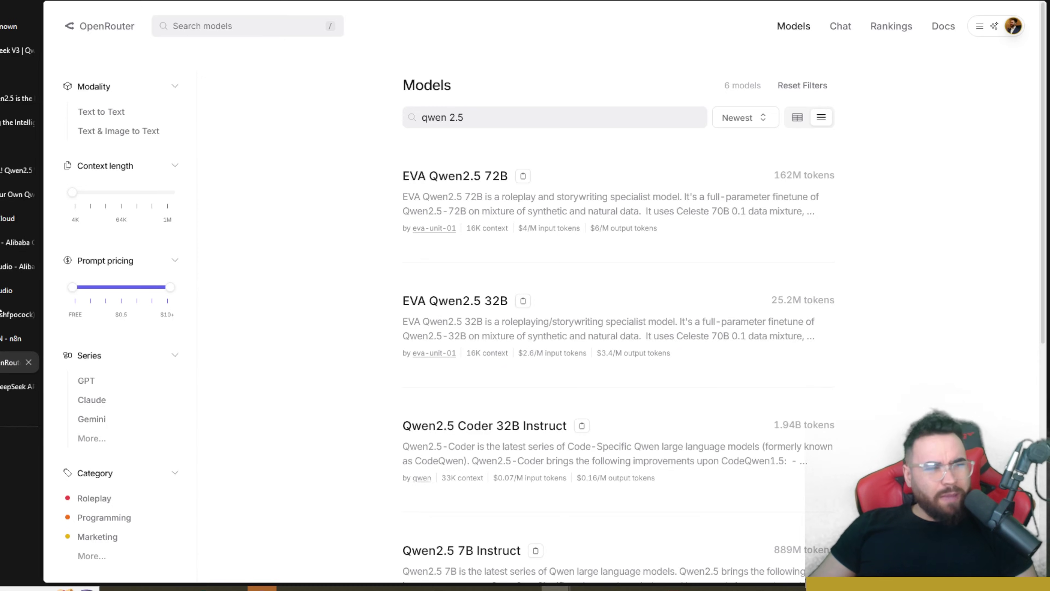
- Go back via the Qwen Chat conversation to the Qwen2.5-Max announcement blog post
mouse_move(14, 170)
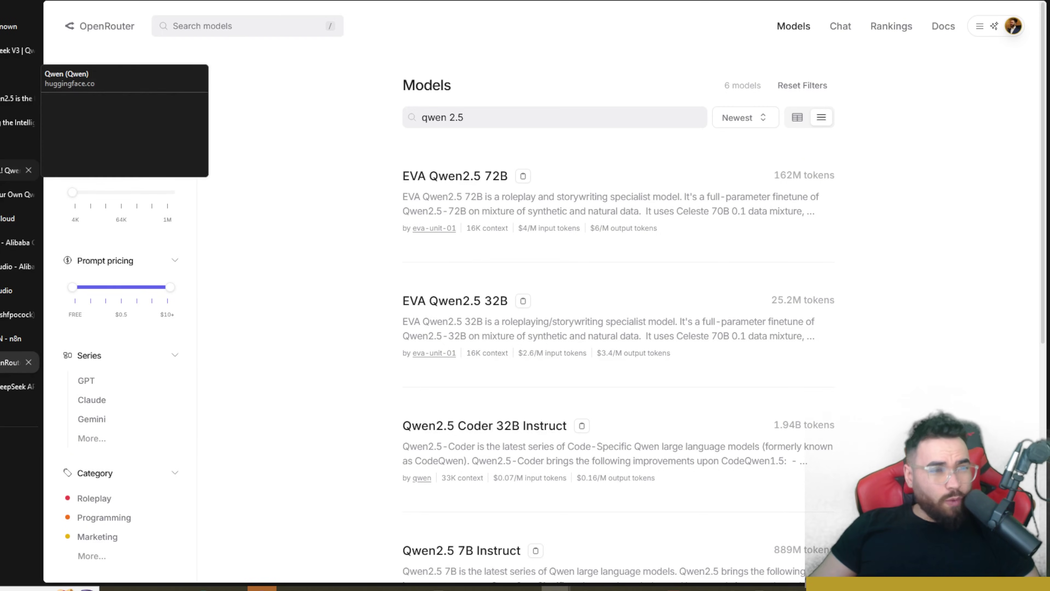
click(17, 50)
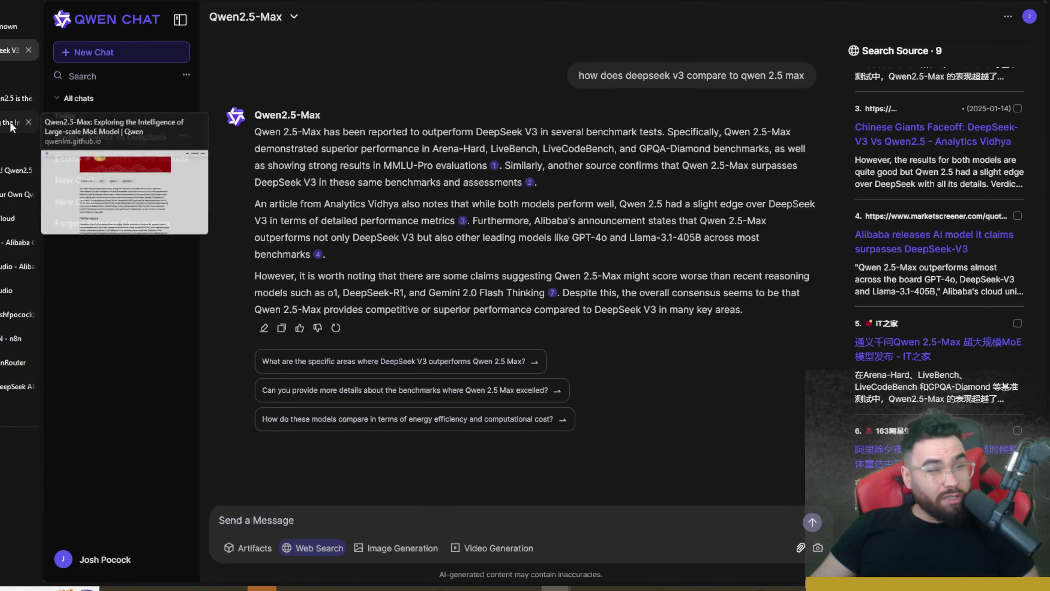
mouse_move(14, 73)
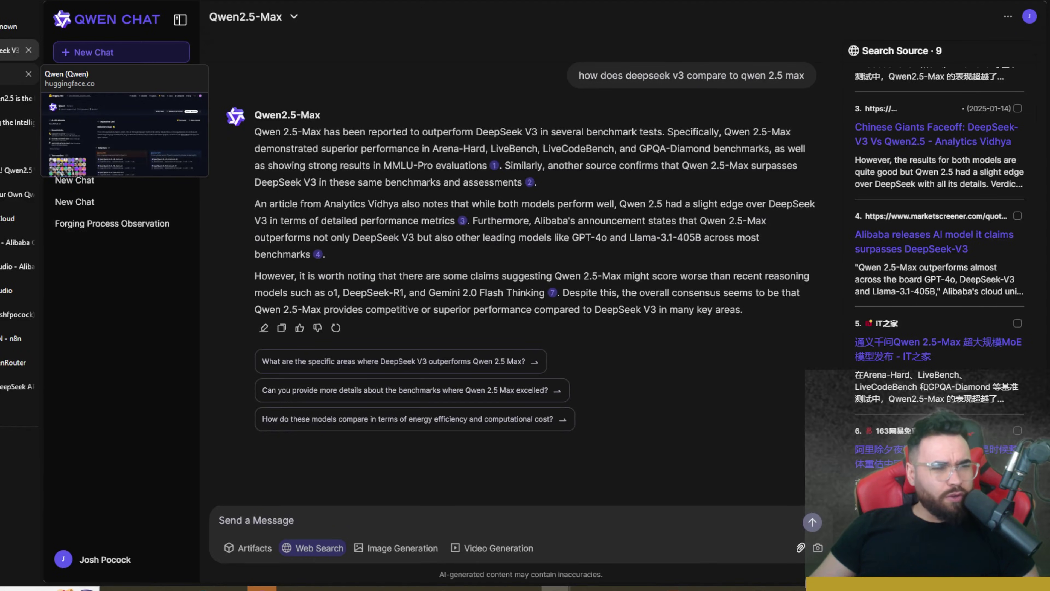
click(16, 122)
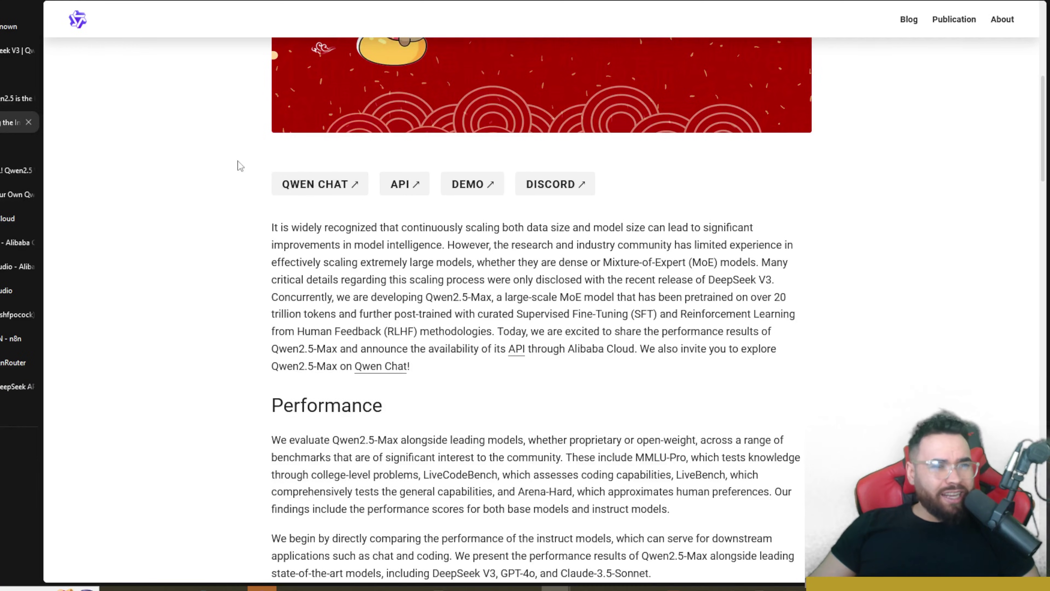
- Follow the blog's API link to Alibaba Cloud Model Studio's Model overview documentation
click(402, 187)
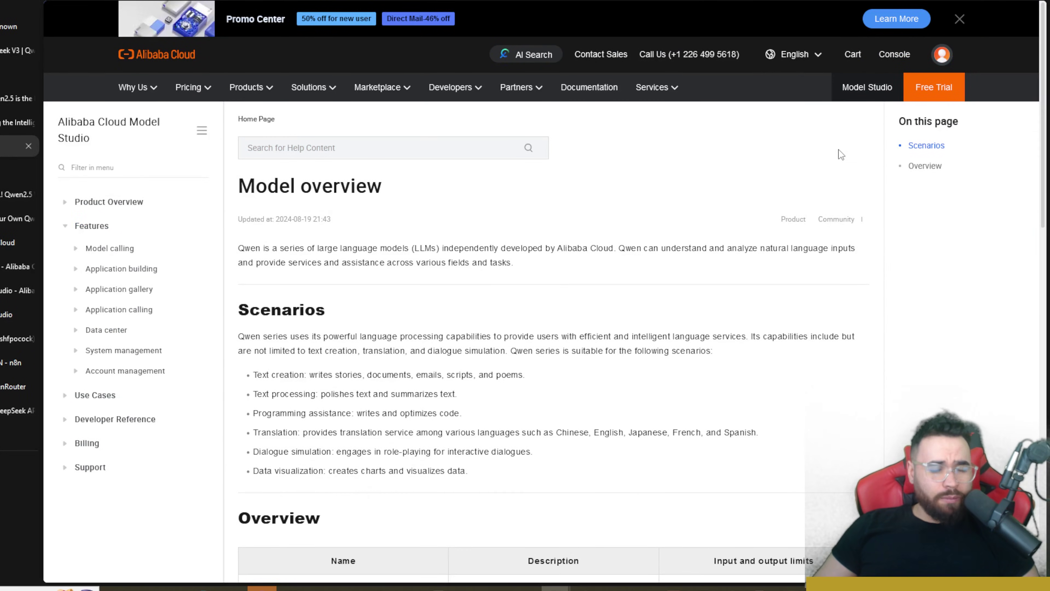
- Switch to the Tongyi Qianwen product page and follow its Qwen on Model Studio link
click(16, 266)
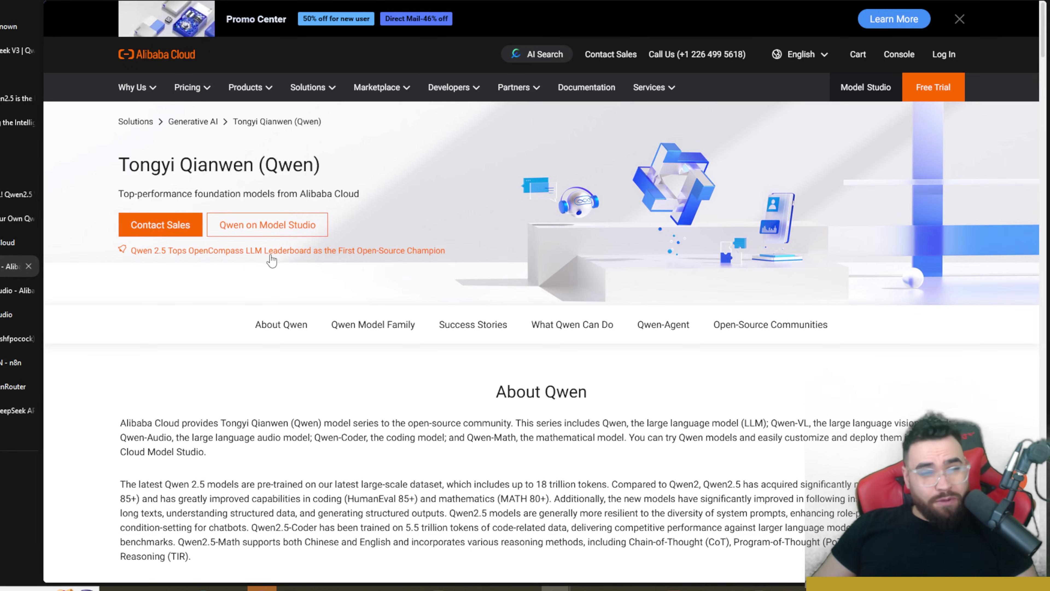
key(ctrl+t)
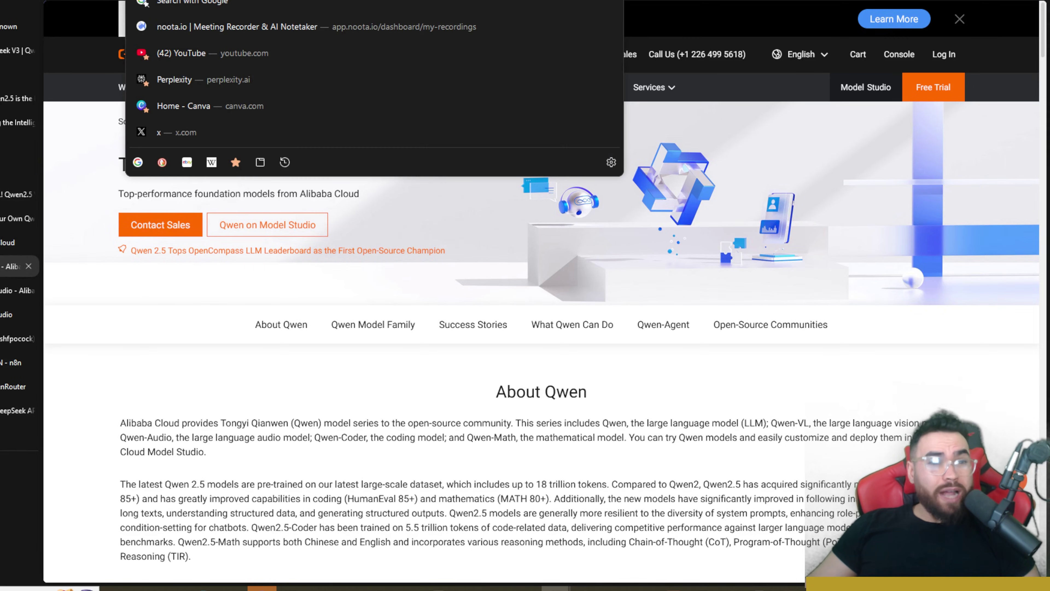
key(Escape)
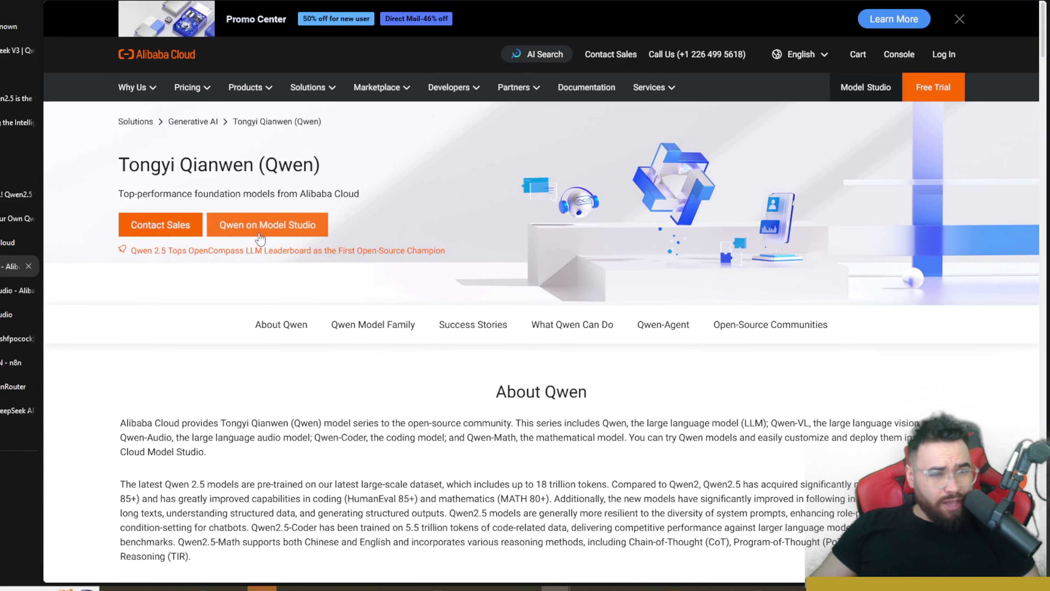
click(252, 238)
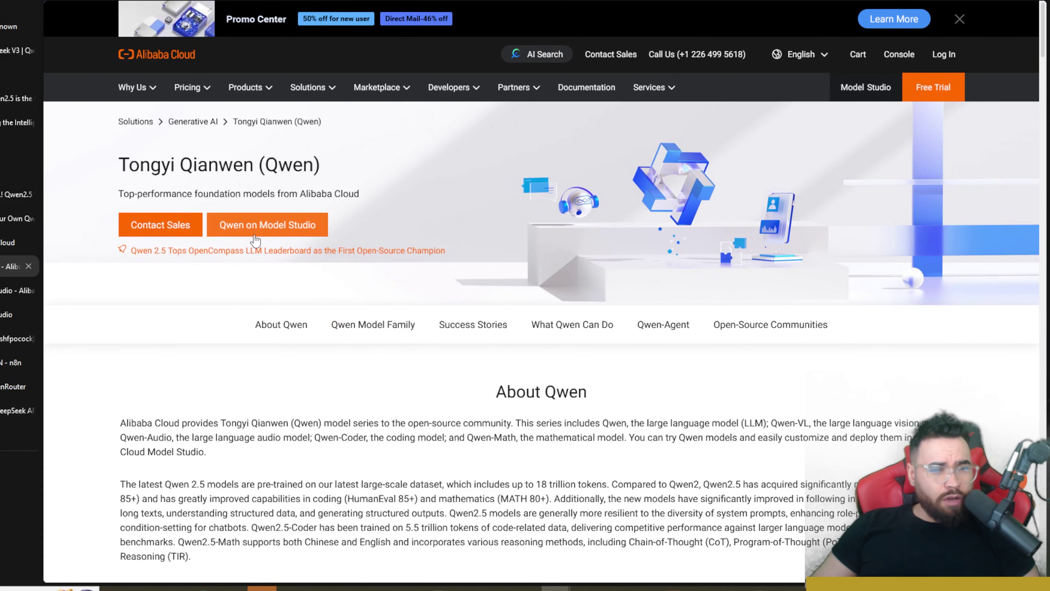
- Browse Model Studio's Plug-in Gallery, My Applications and Prompt Engineering, then open Qwen-Max-2025-01-25's API Example
click(14, 313)
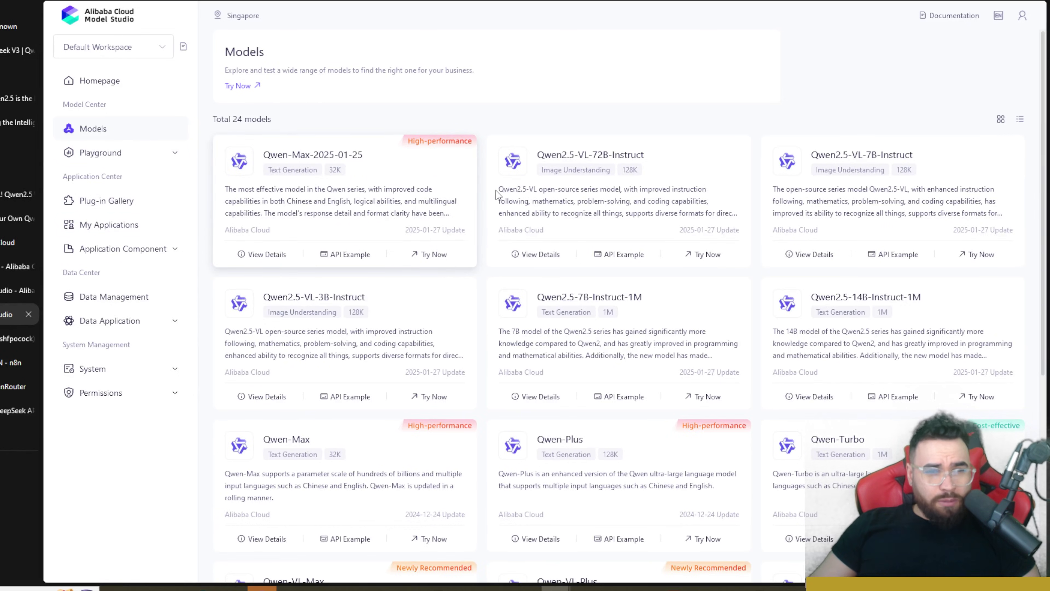
click(107, 198)
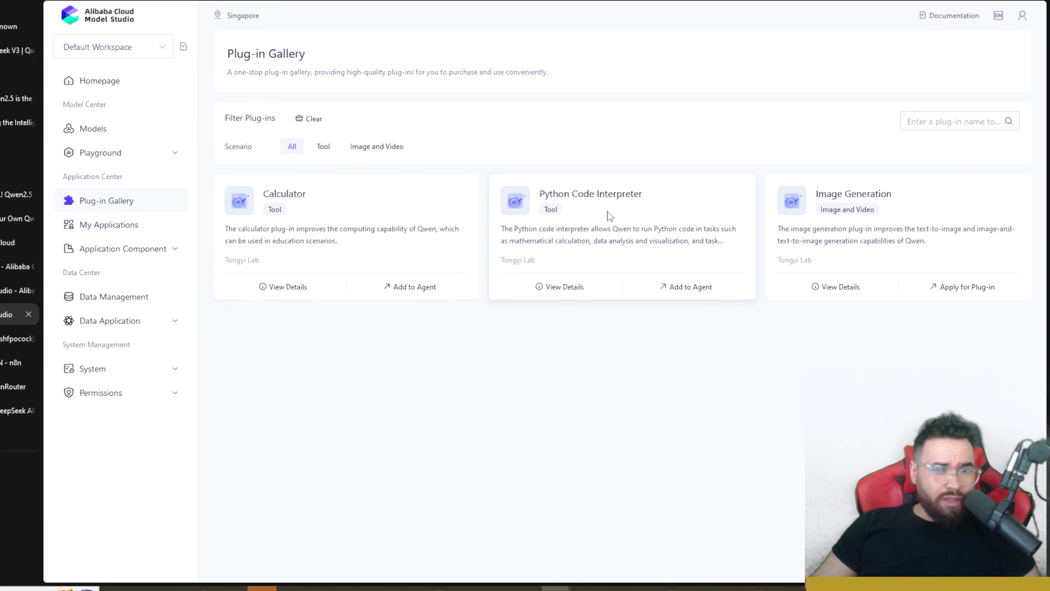
click(94, 228)
click(325, 136)
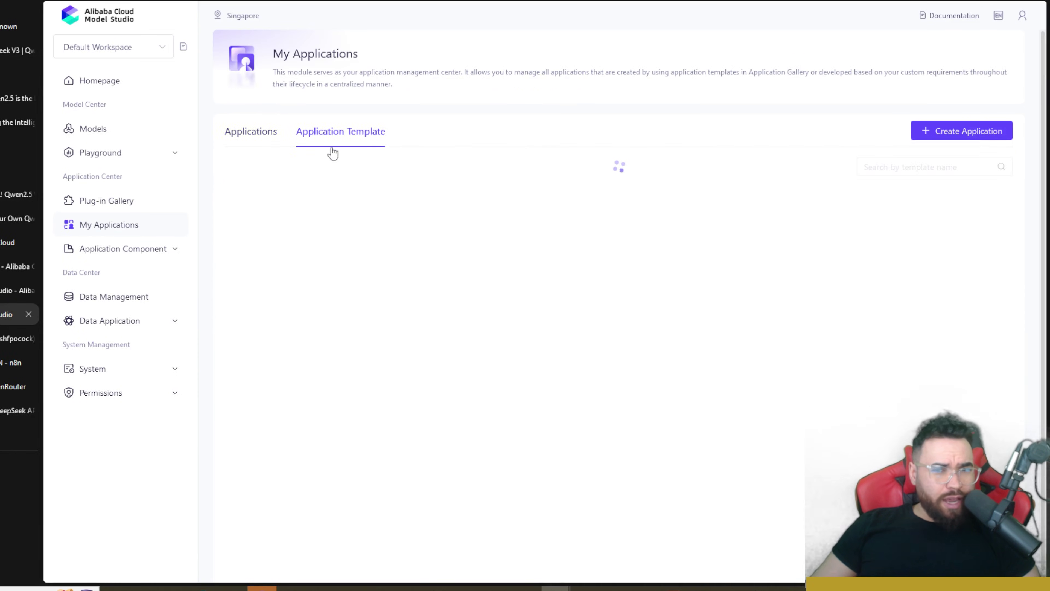
click(96, 253)
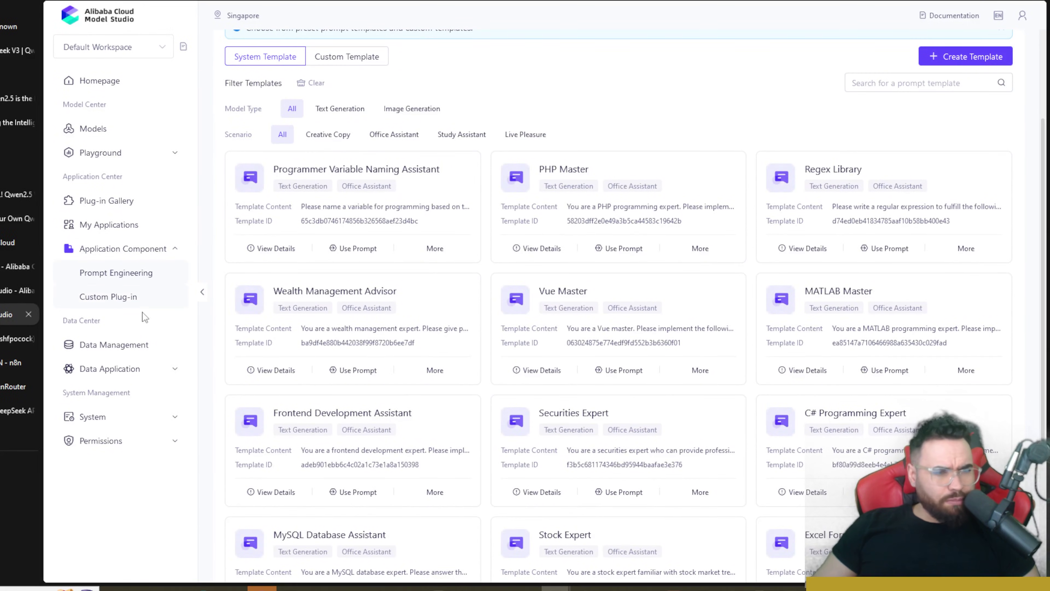
click(170, 369)
click(93, 128)
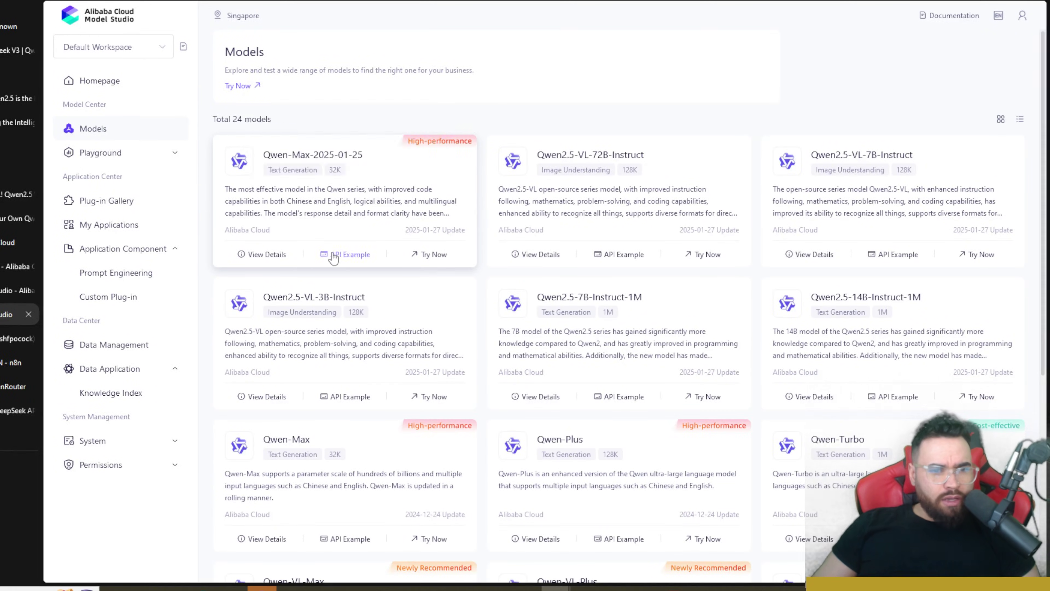
click(326, 258)
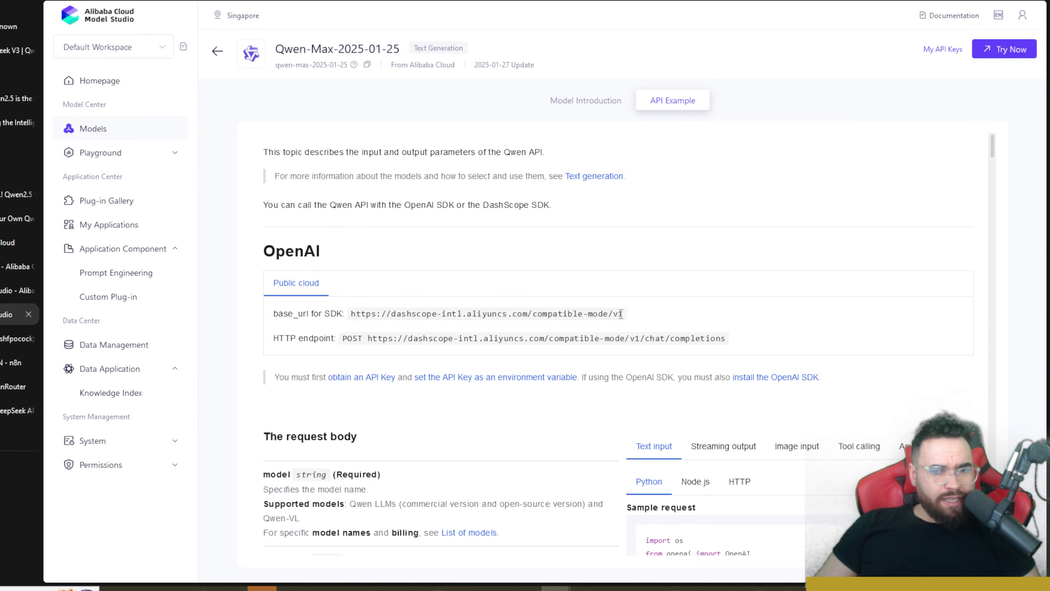
- Copy the Model Studio base_url and open the OpenAI Chat Model node's settings in n8n
drag(616, 314, 351, 313)
key(ctrl+Tab)
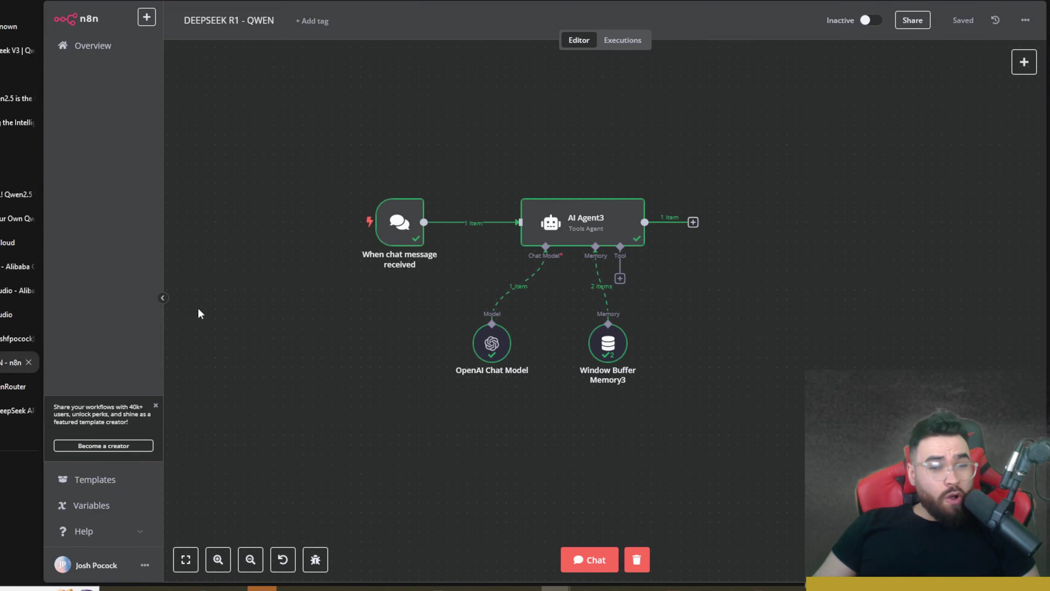
drag(598, 228, 636, 172)
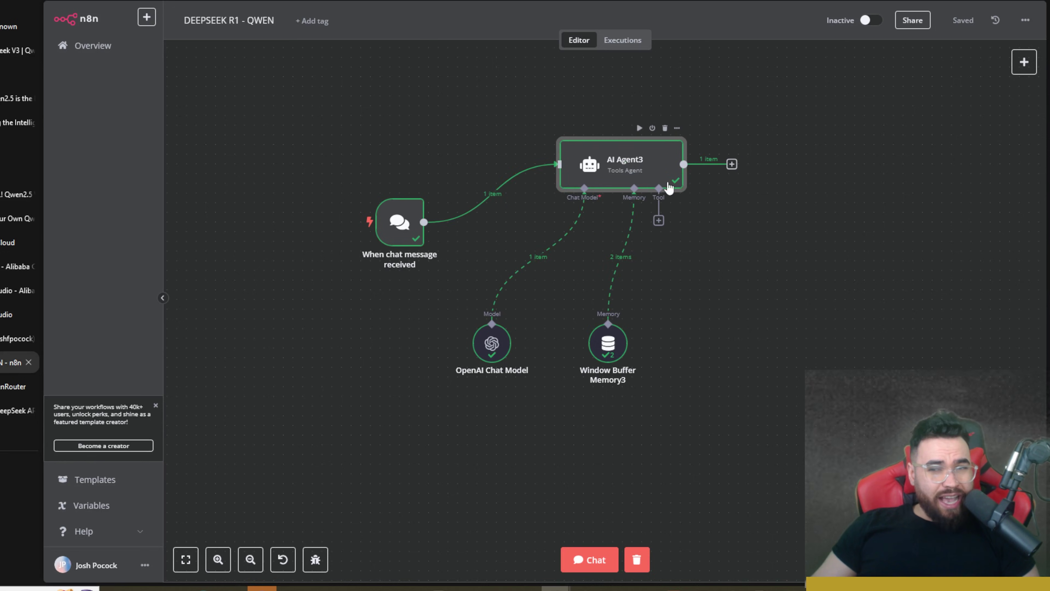
click(1024, 62)
click(744, 215)
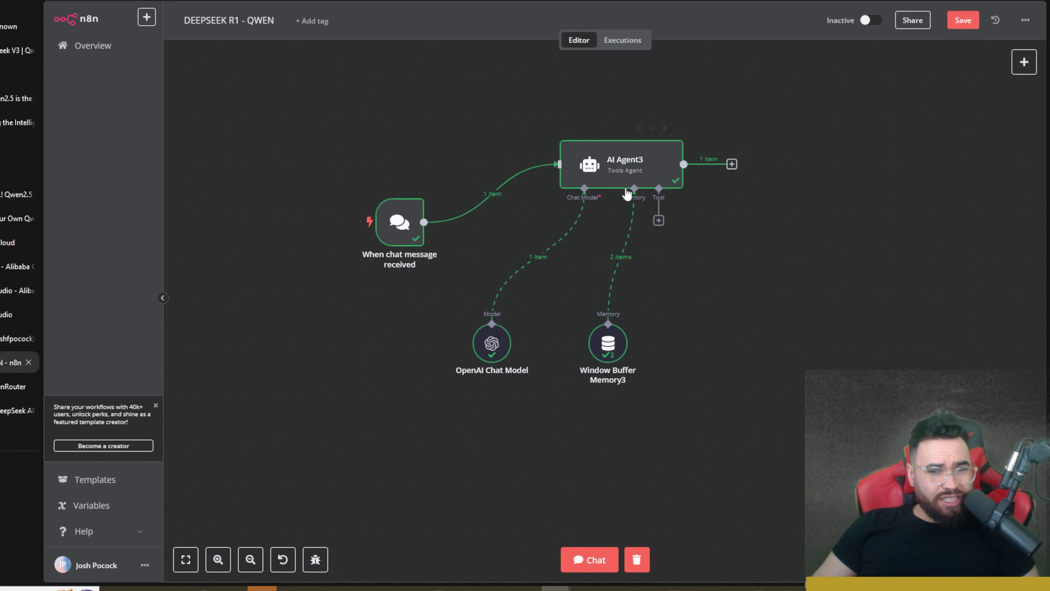
click(490, 346)
key(Return)
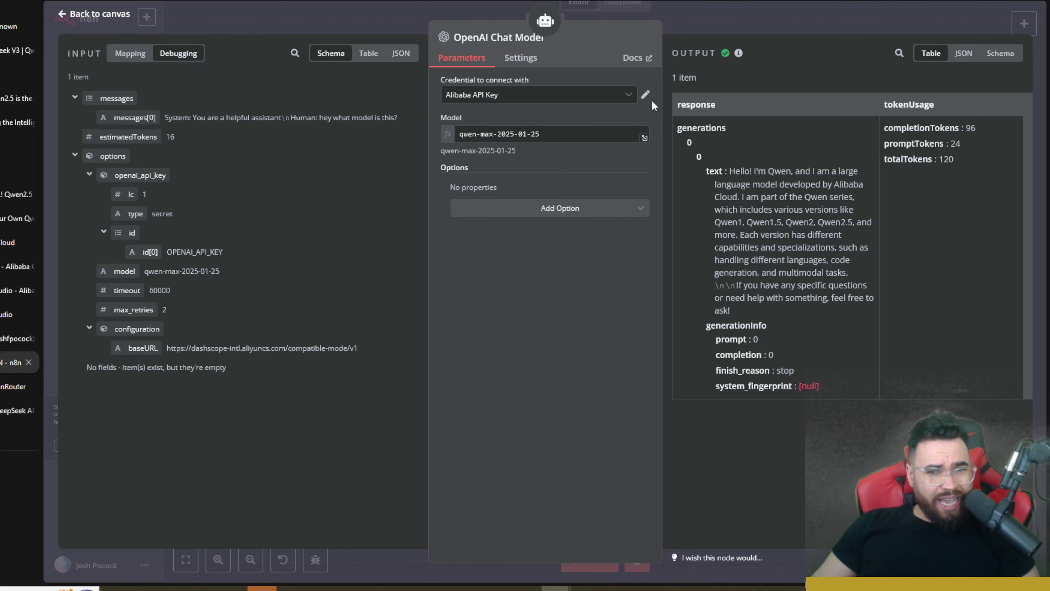
- Keep Alibaba API Key as the credential and check its DashScope compatible-mode Base URL
click(646, 94)
click(644, 52)
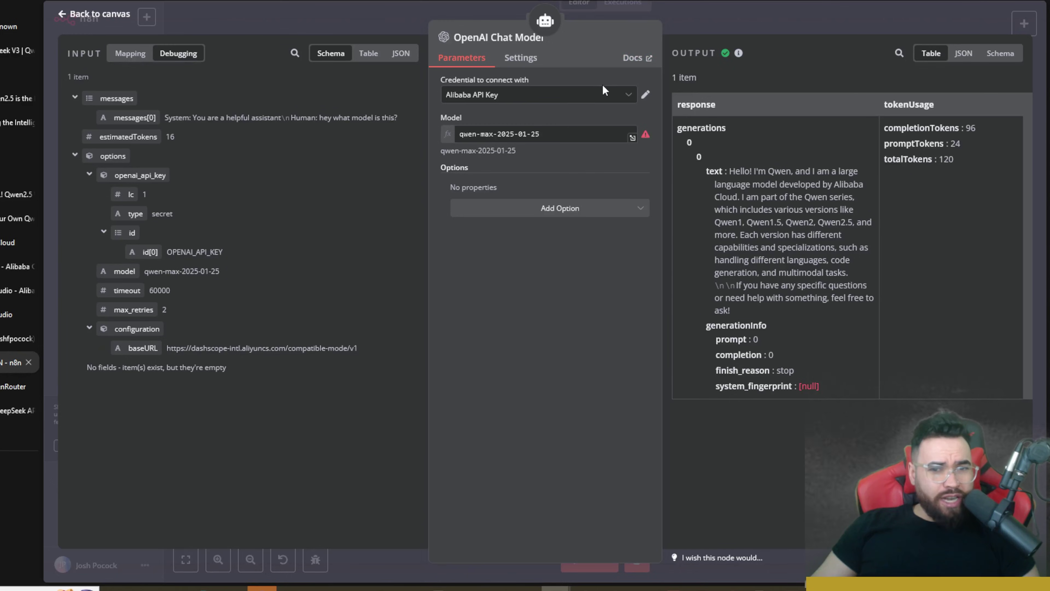
click(611, 98)
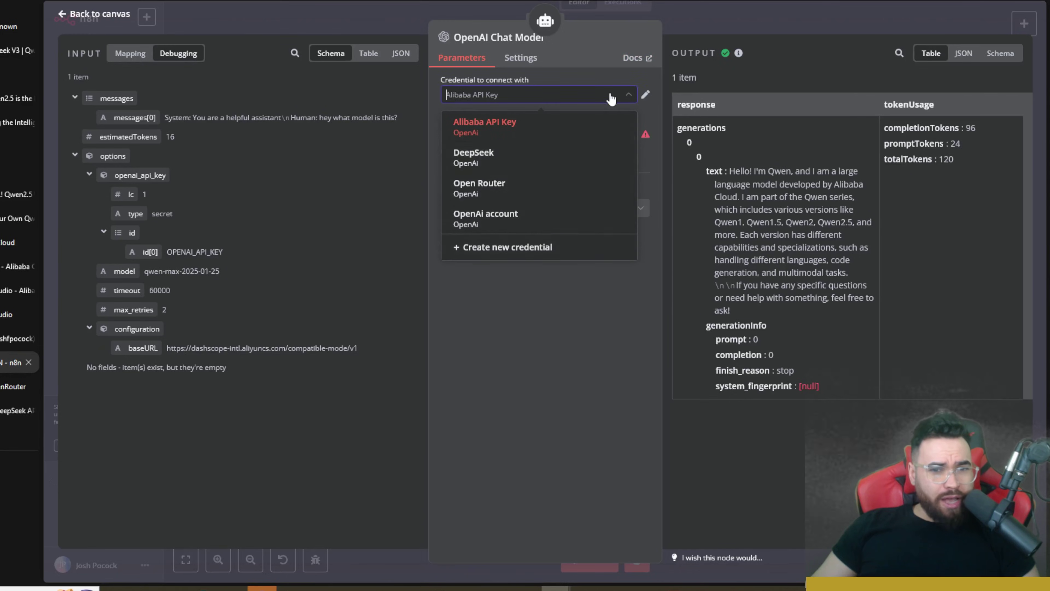
click(628, 294)
click(645, 93)
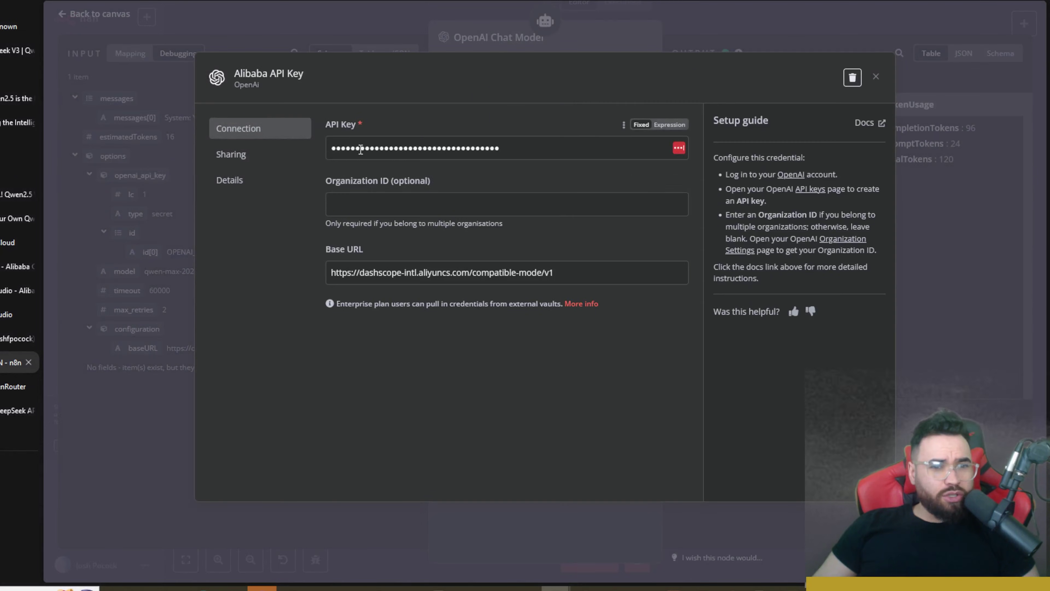
drag(555, 323, 315, 319)
key(Right)
- Compare against Model Studio's API key list, then close the tested credential settings
click(12, 314)
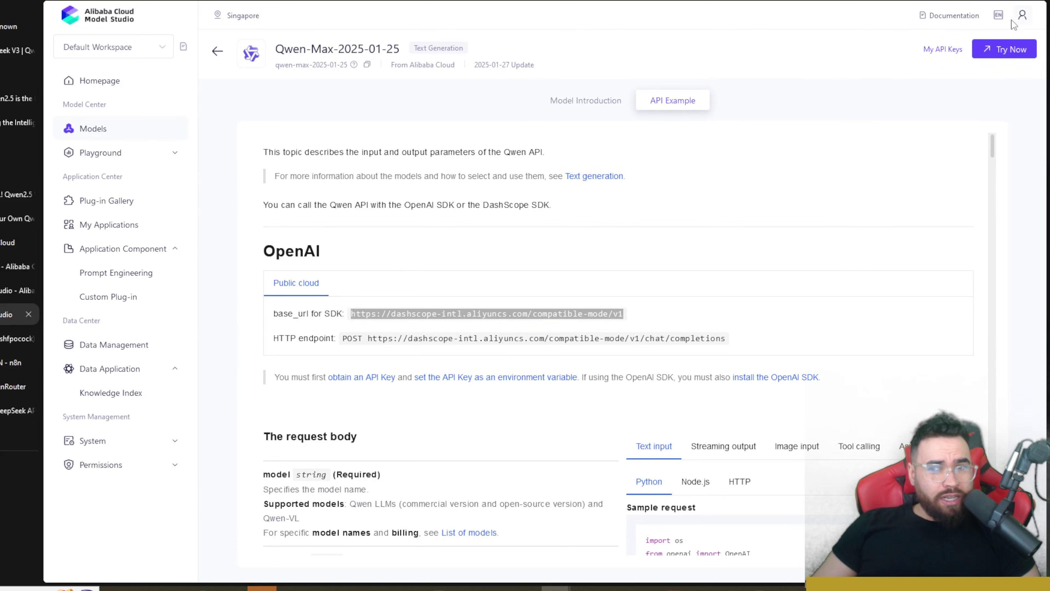
mouse_move(1021, 17)
click(961, 62)
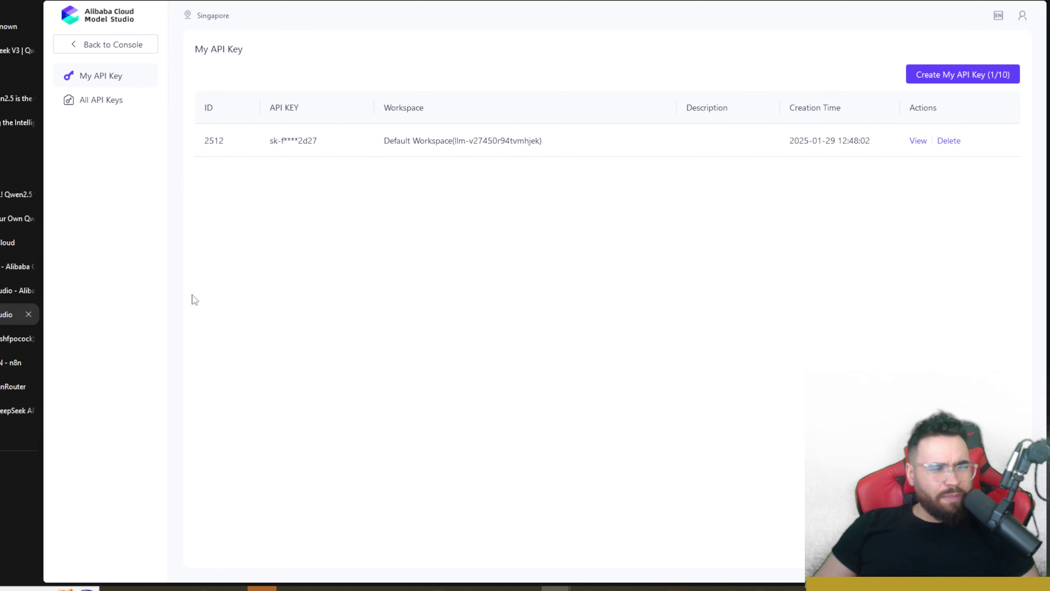
click(12, 362)
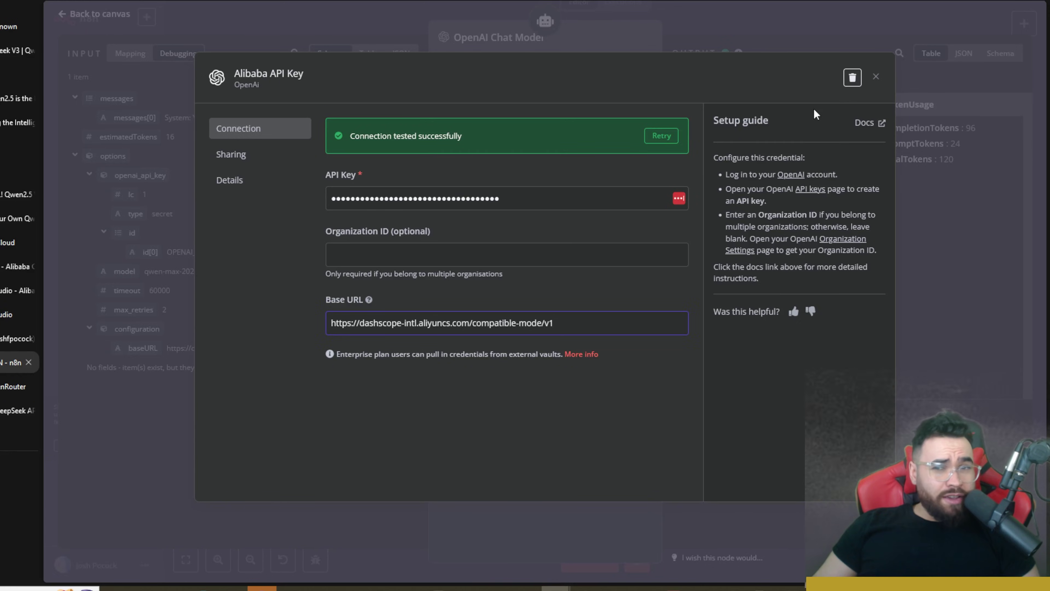
click(876, 77)
- Highlight Qwen-VL-Plus, Qwen-VL-Max, Embedding-v3, Qwen-Turbo, Qwen-Plus and Qwen-Max prices, then enlarge the free-tokens offer
click(12, 290)
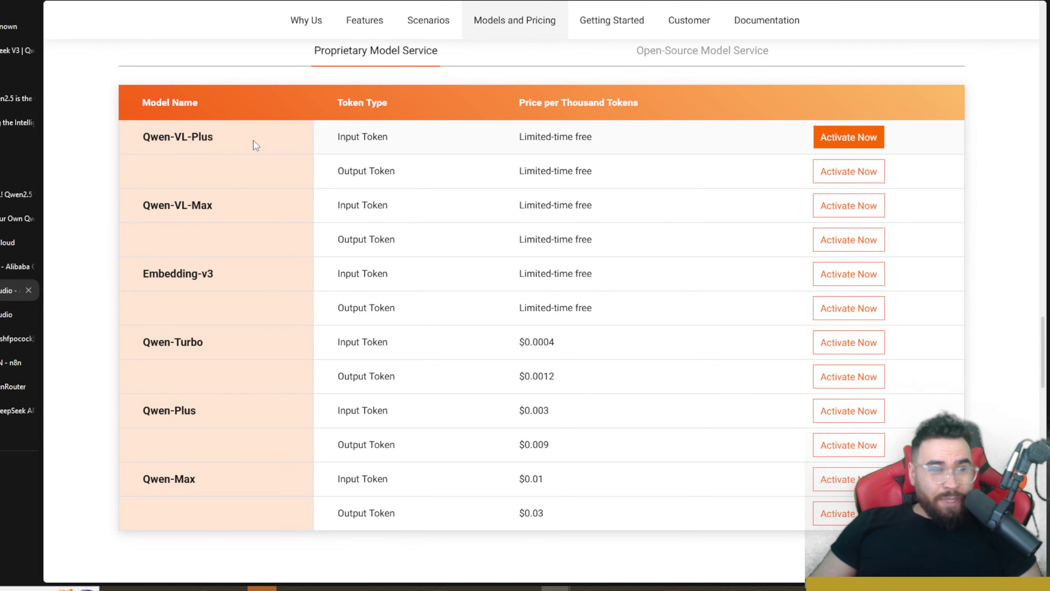
drag(165, 137, 201, 137)
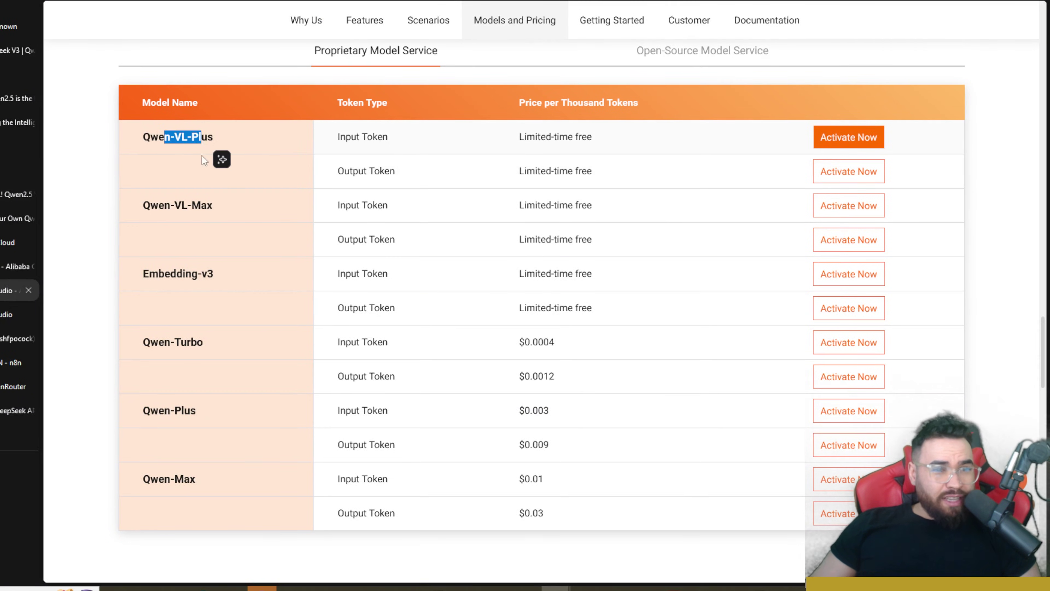
double_click(201, 205)
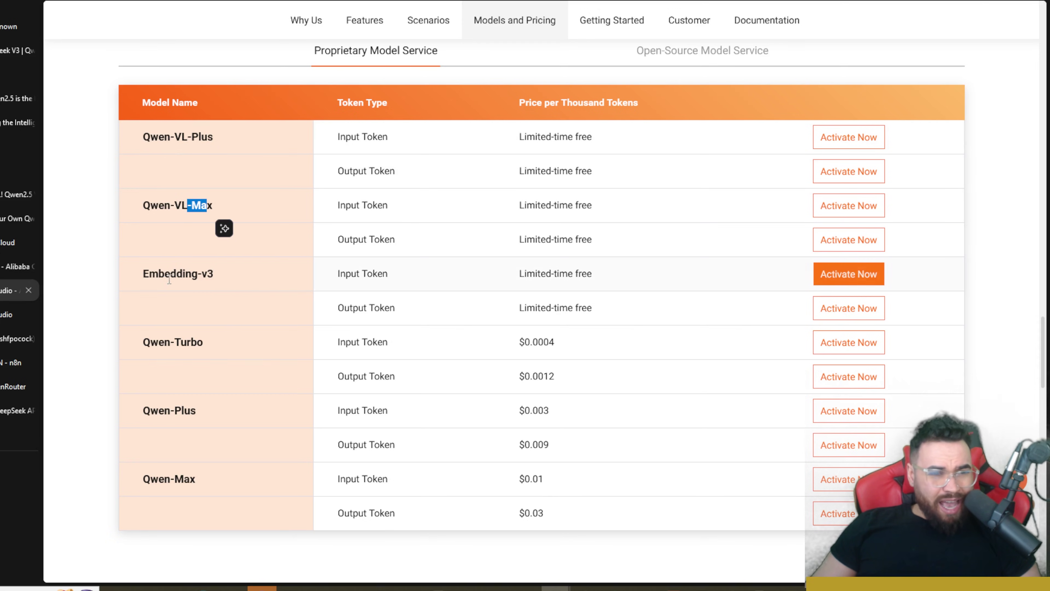
drag(164, 274, 204, 278)
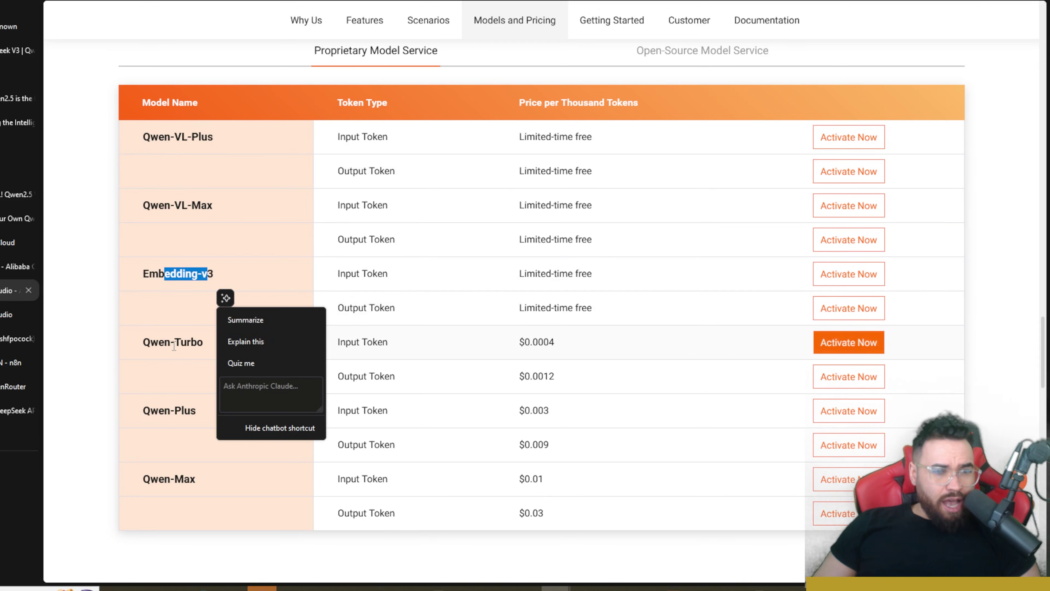
double_click(198, 342)
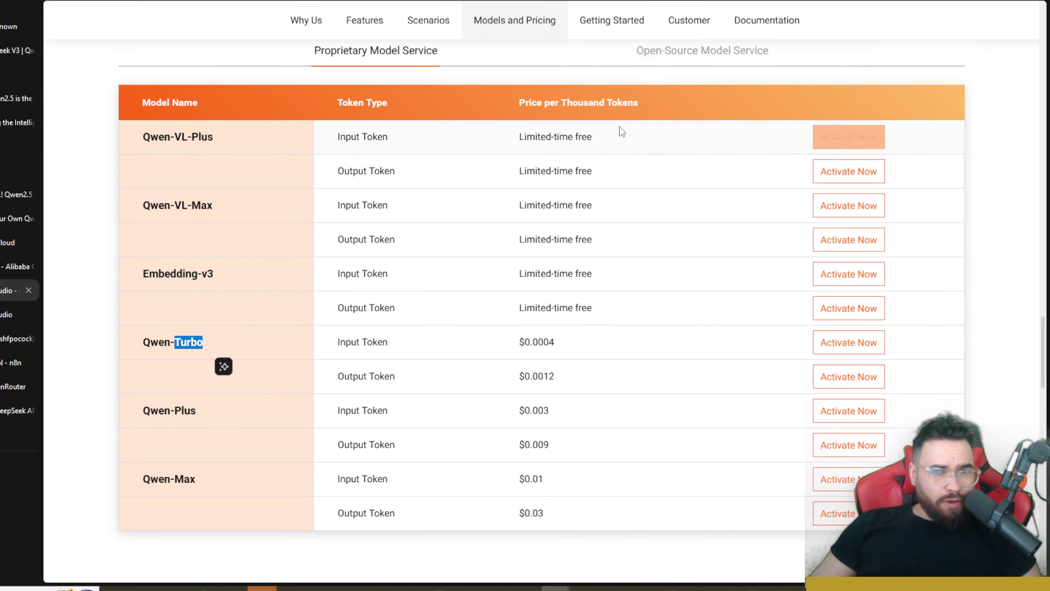
drag(165, 411, 190, 411)
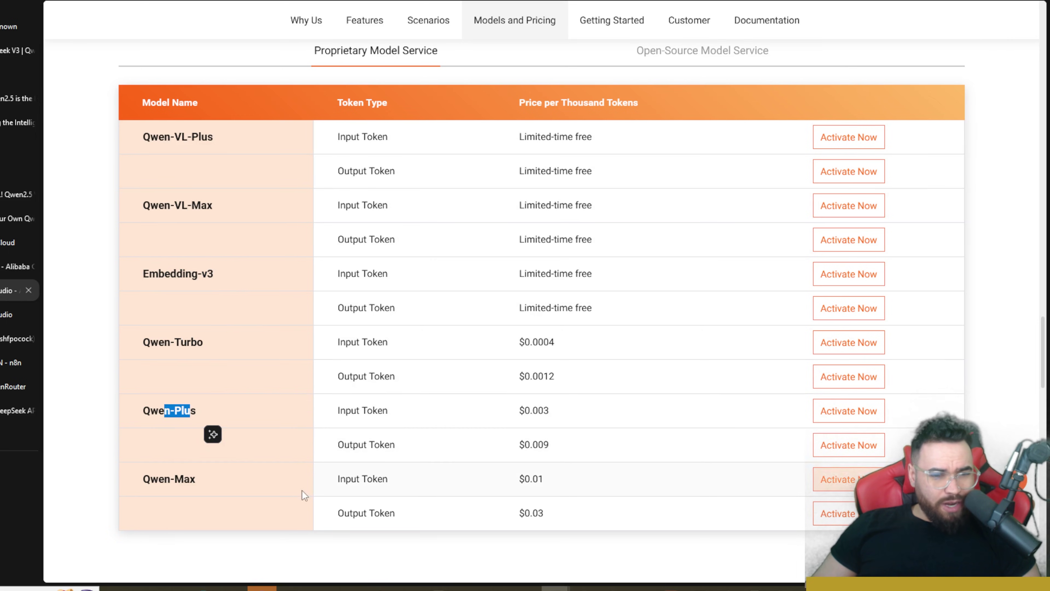
double_click(185, 479)
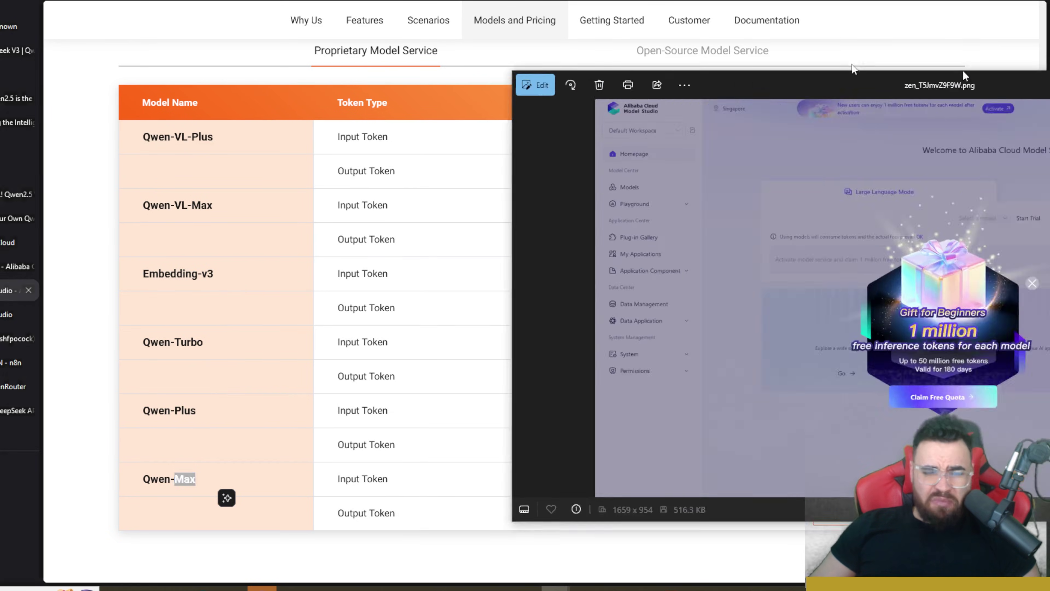
double_click(964, 75)
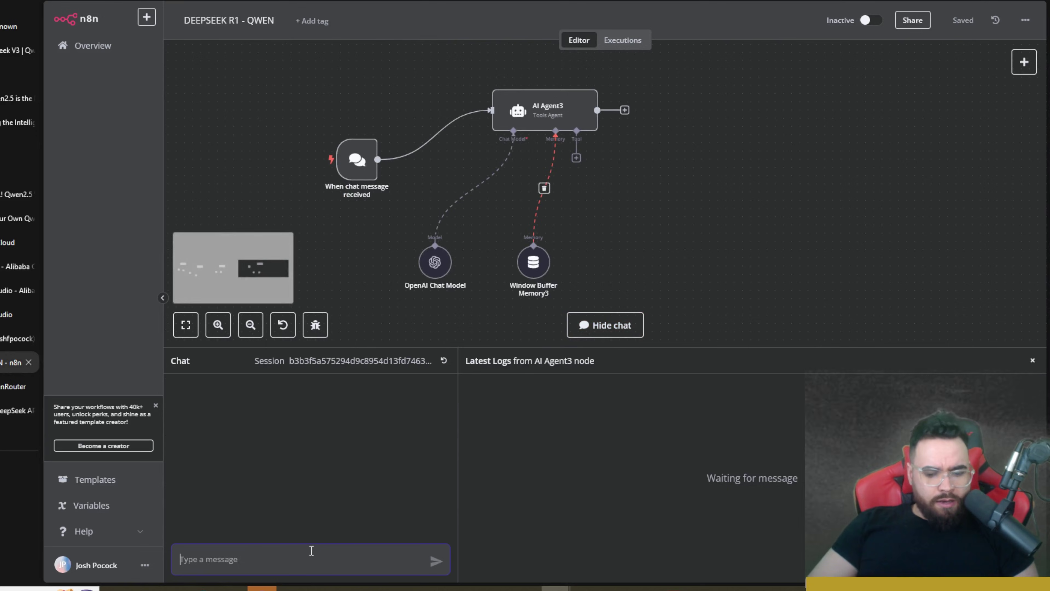
- Ask the agent 'hey what model is exactly?' and 'is this qwen 2.5 max?', reading its Qwen-Max reply
text(hey)
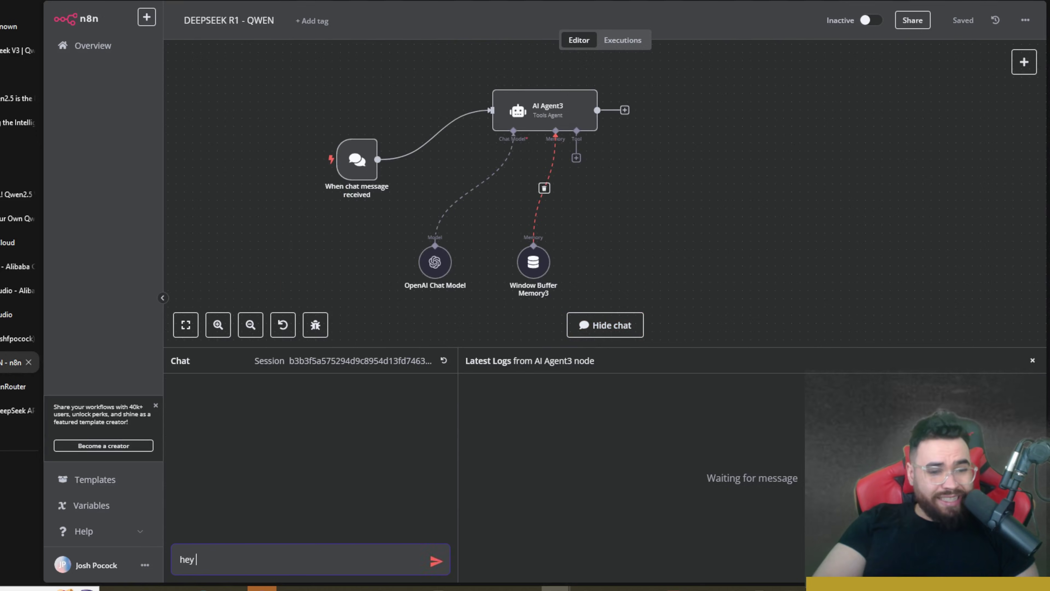
text( what model is exactly?)
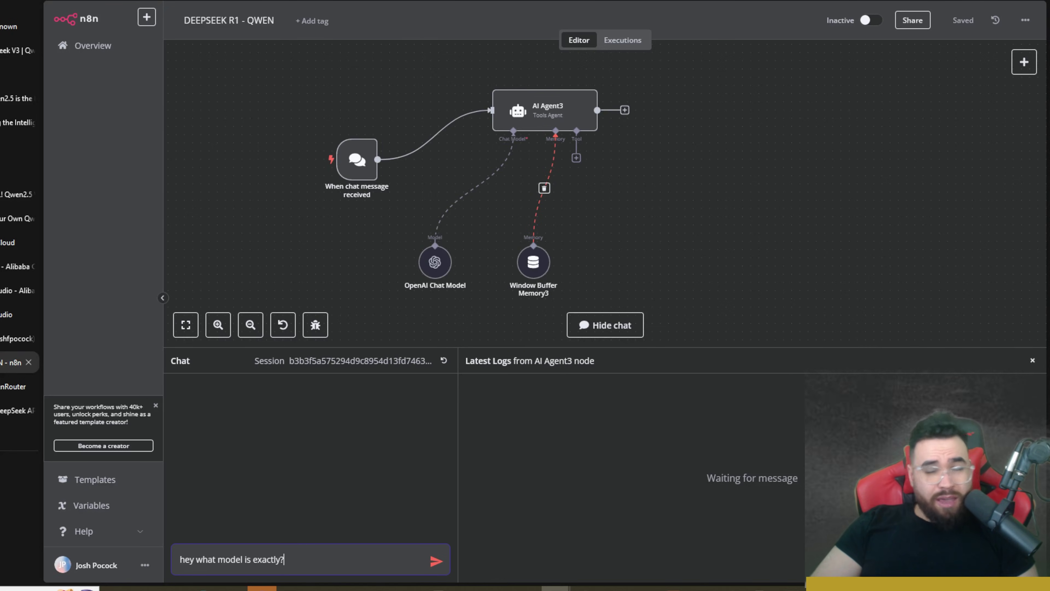
key(Return)
text(is this qwen 2.5 max?)
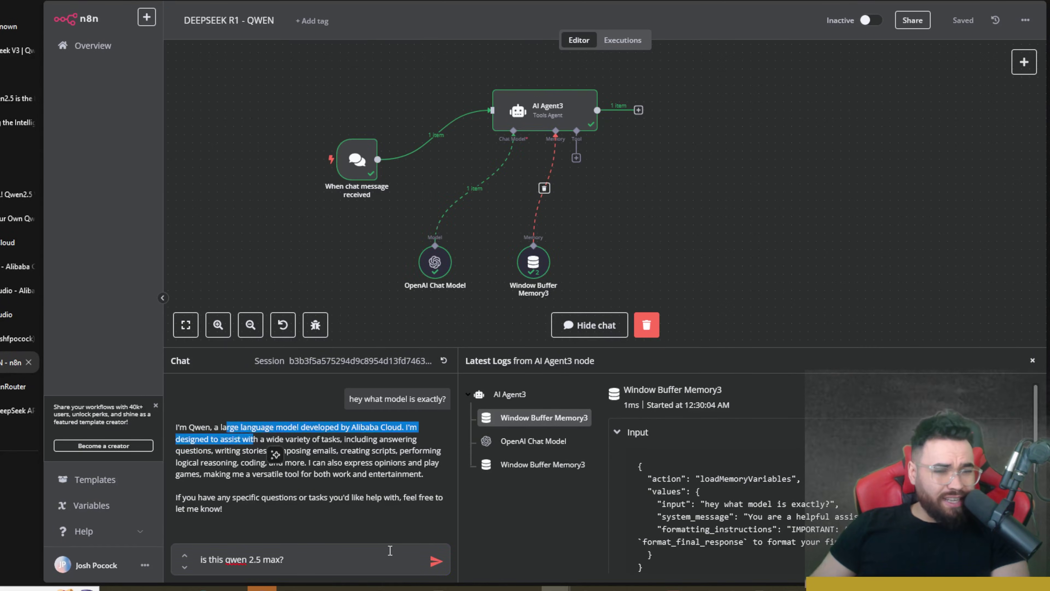
click(437, 562)
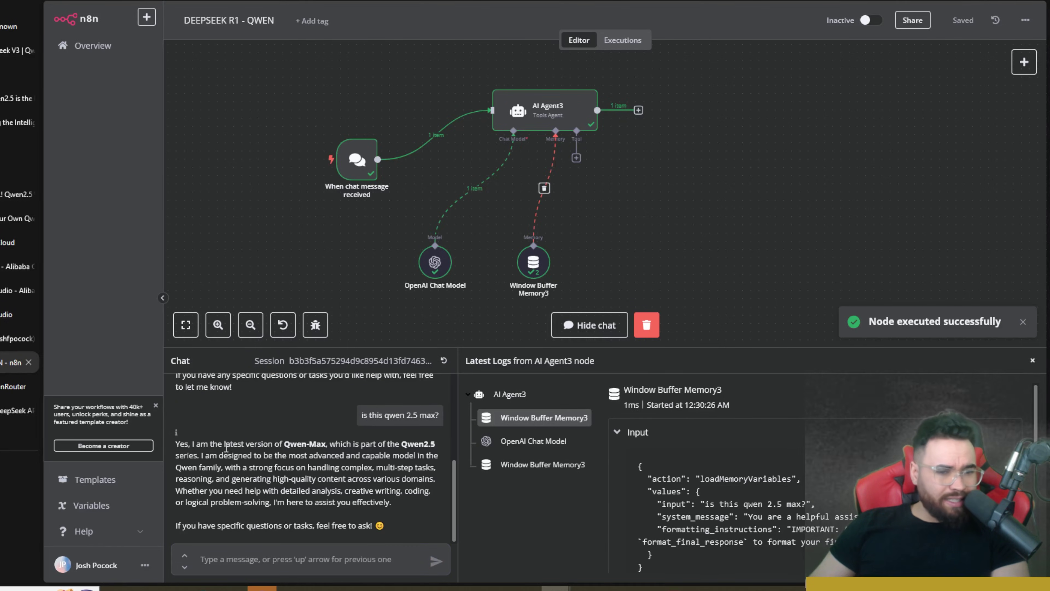
drag(247, 444, 311, 446)
click(324, 462)
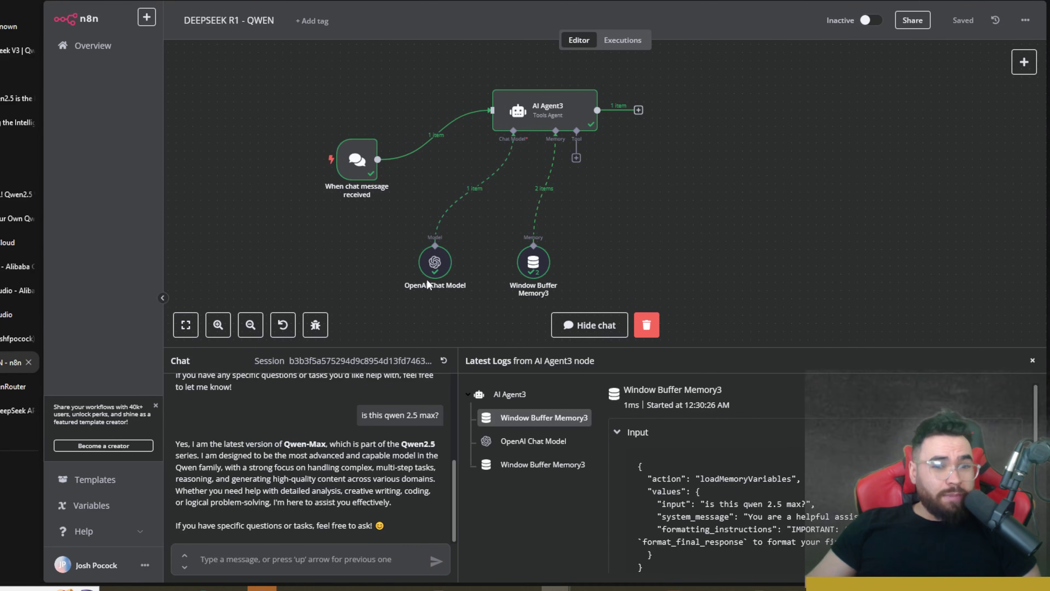
- Verify the OpenAI Chat Model node uses qwen-max-2025-01-25, matching the Model Studio API page
double_click(436, 260)
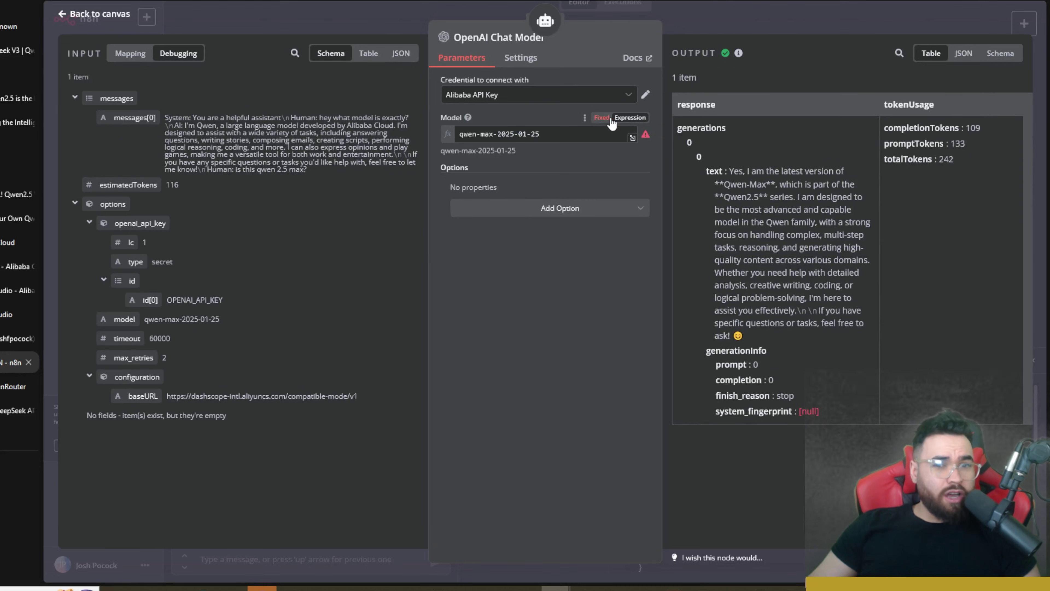
click(530, 129)
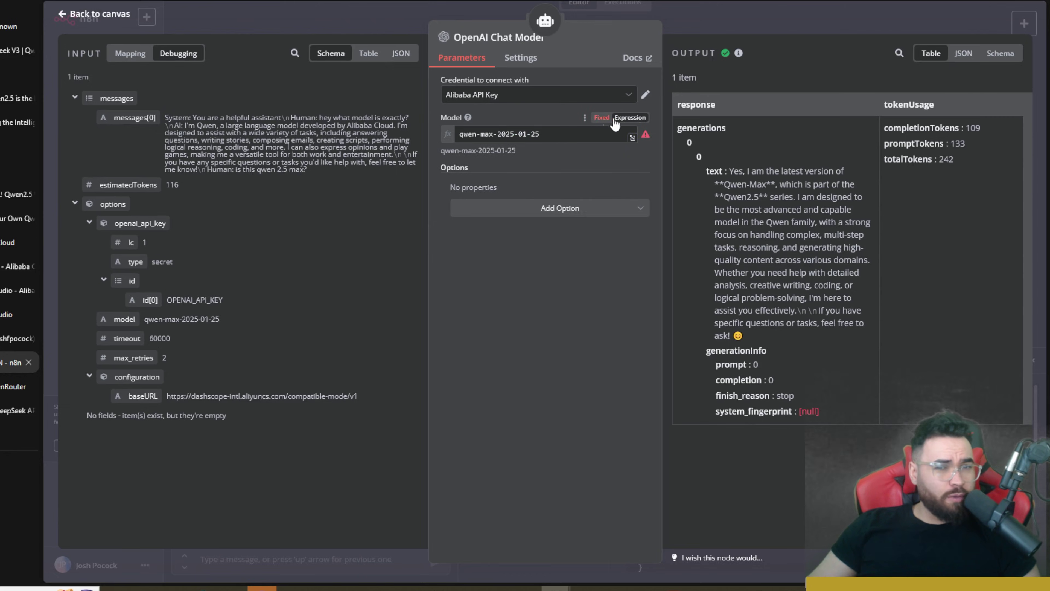
key(ctrl+shift+Tab)
key(ctrl+shift+Tab)
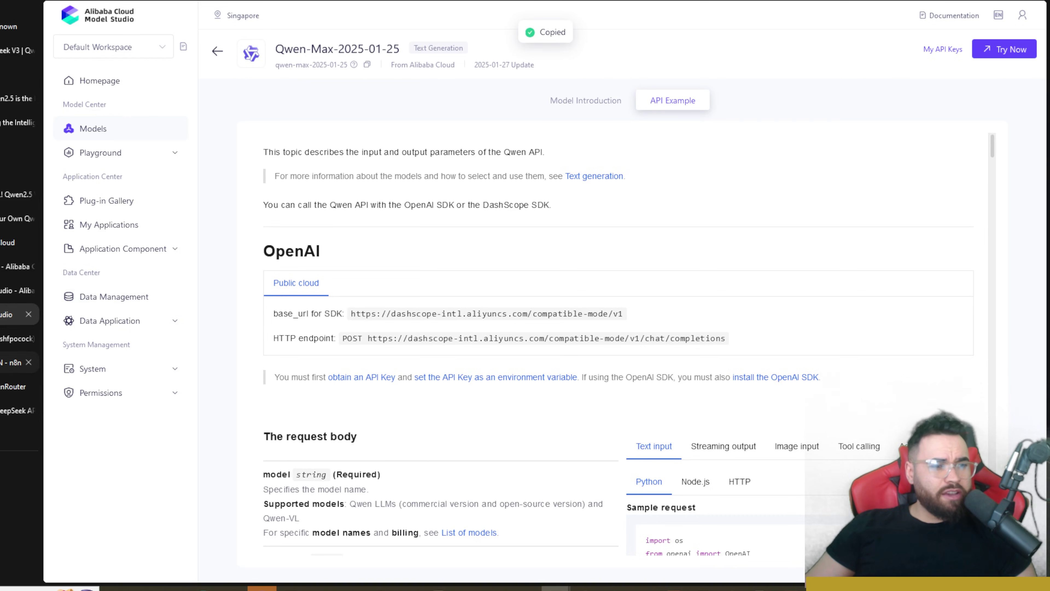
click(12, 362)
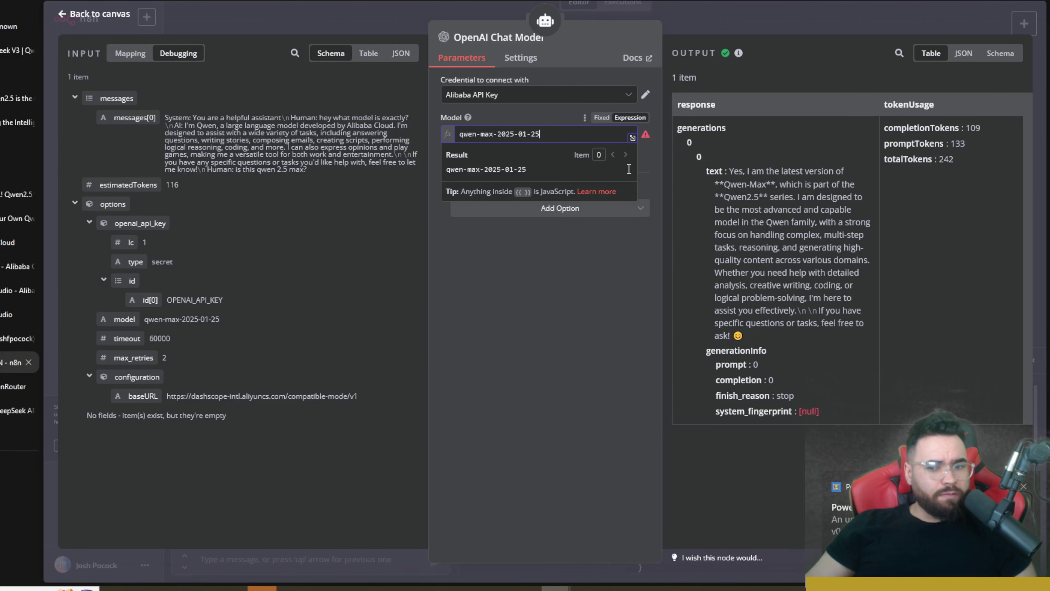
key(Escape)
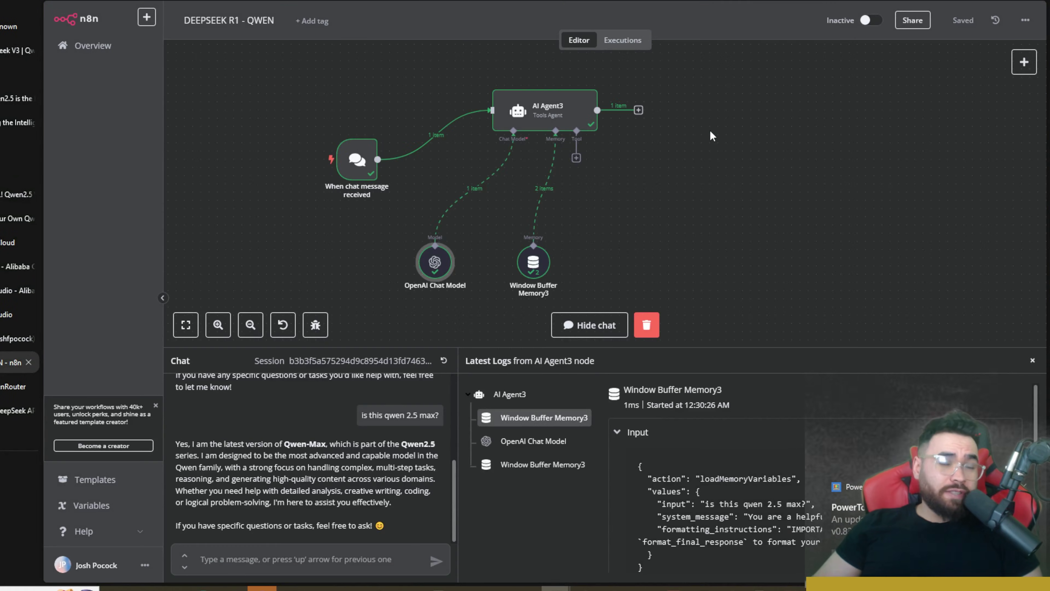